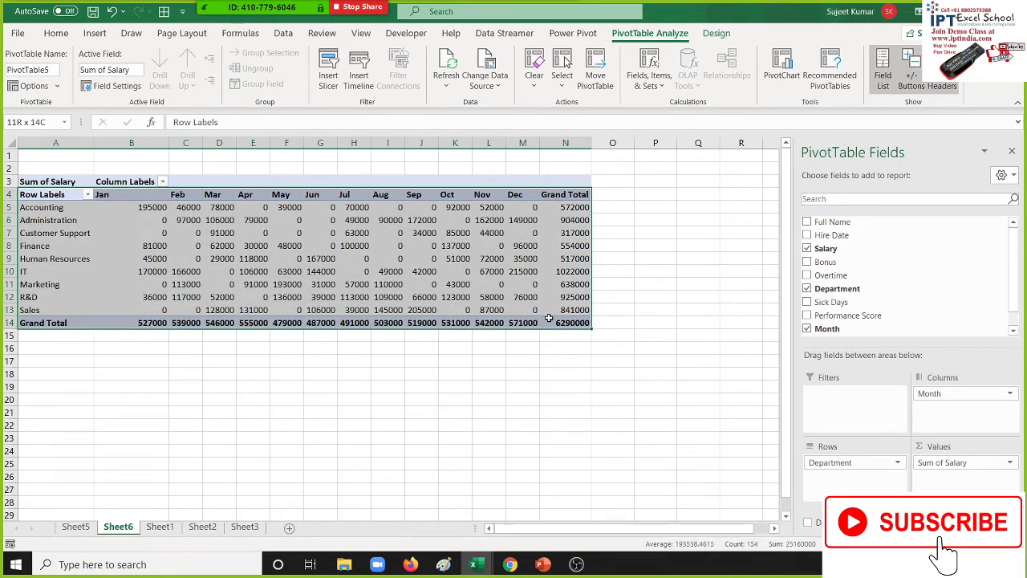
Move Month from Columns into the report filter and begin adding Full Name as column labels
mouse_move(504, 232)
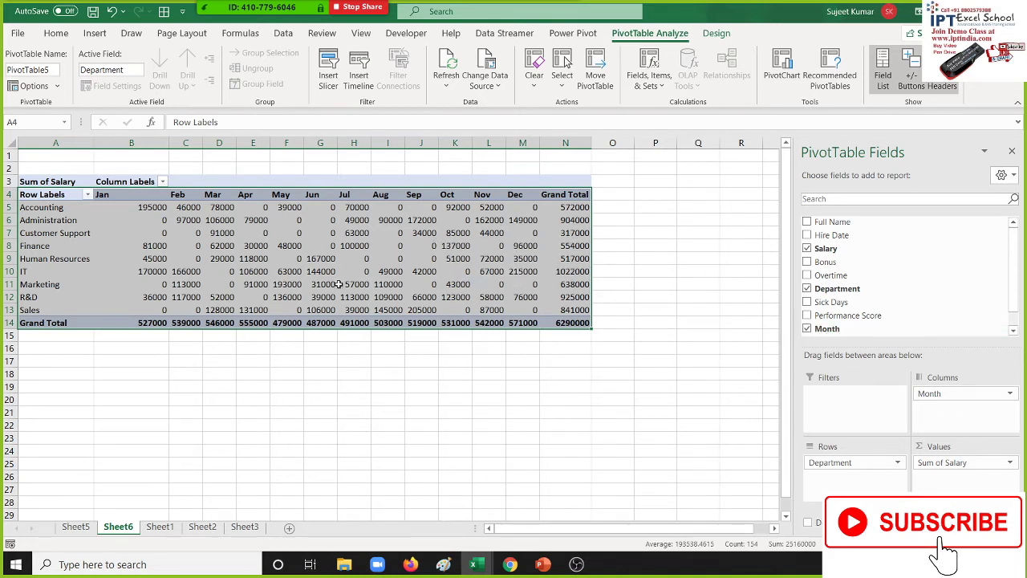
drag(101, 196, 504, 191)
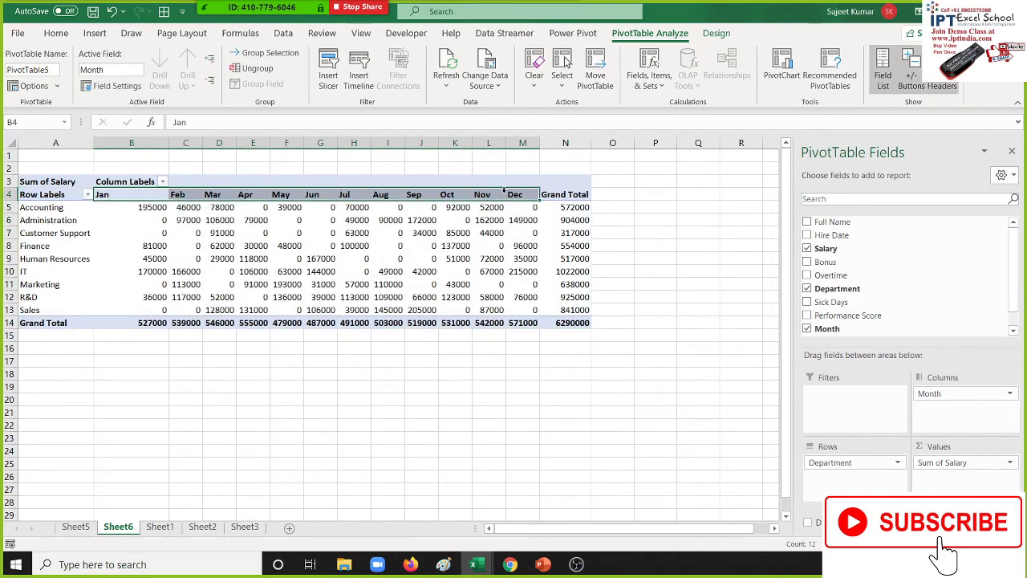
drag(955, 393, 879, 401)
drag(844, 226, 945, 403)
Browse the department salaries broken out across the employee Full Name columns
click(270, 232)
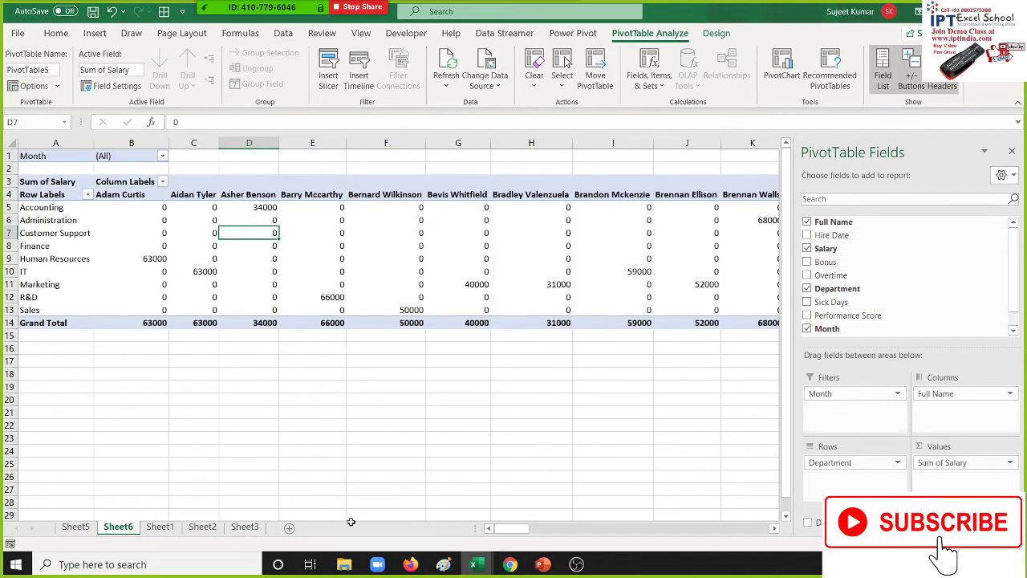
drag(518, 530, 779, 516)
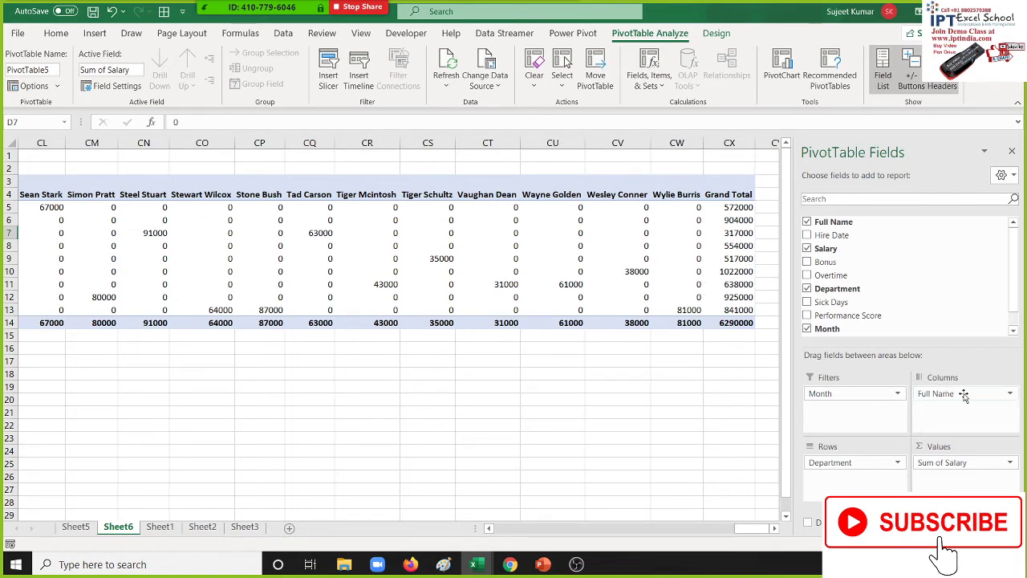
drag(671, 199, 359, 197)
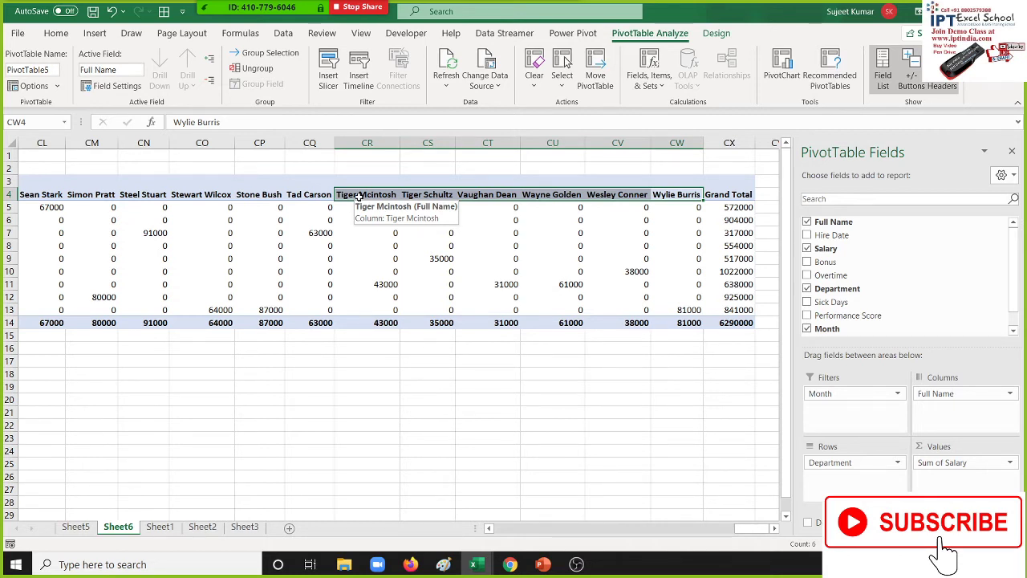
drag(744, 530, 491, 530)
drag(201, 225, 248, 258)
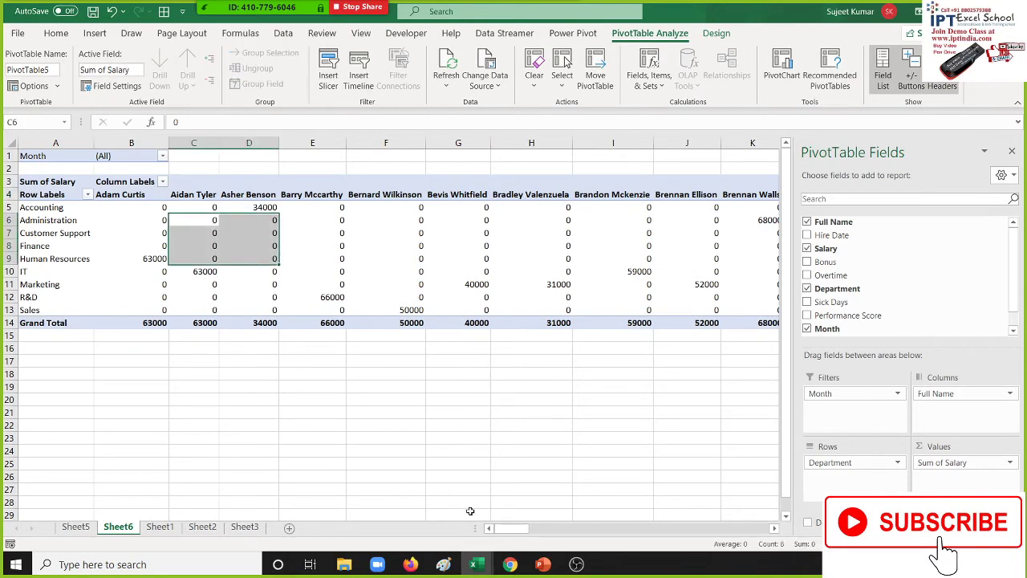
drag(514, 529, 354, 526)
scroll(243, 312, down, 4)
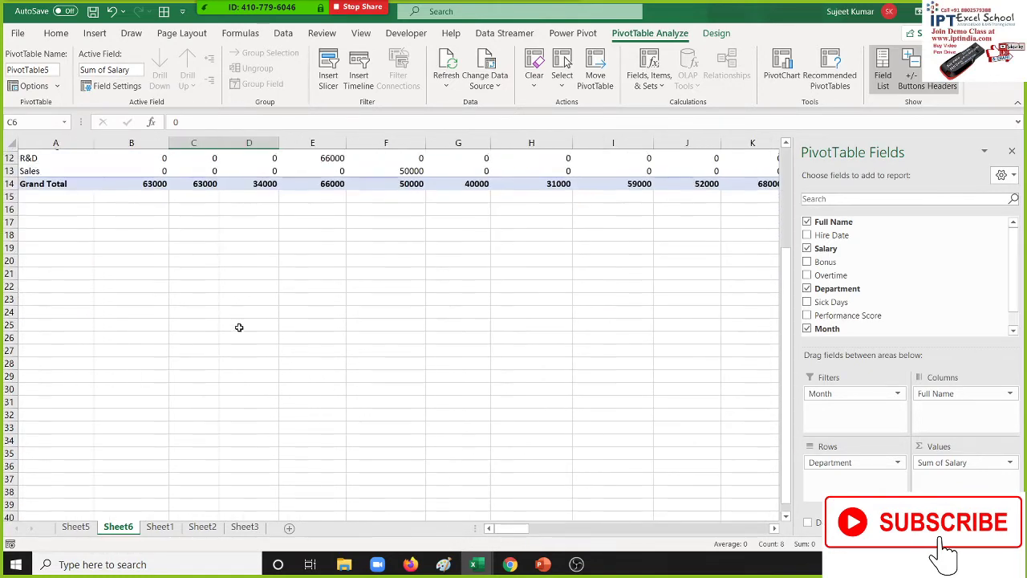
scroll(238, 329, up, 4)
Remove Full Name from Columns, leaving one Sum of Salary per department with grand total 6290000
drag(510, 529, 762, 536)
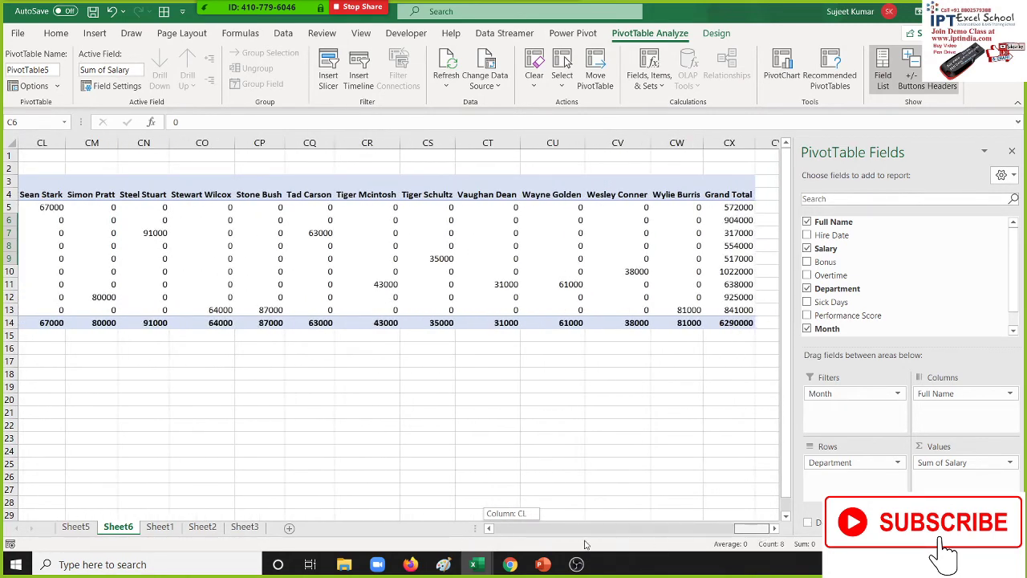
drag(585, 544, 474, 533)
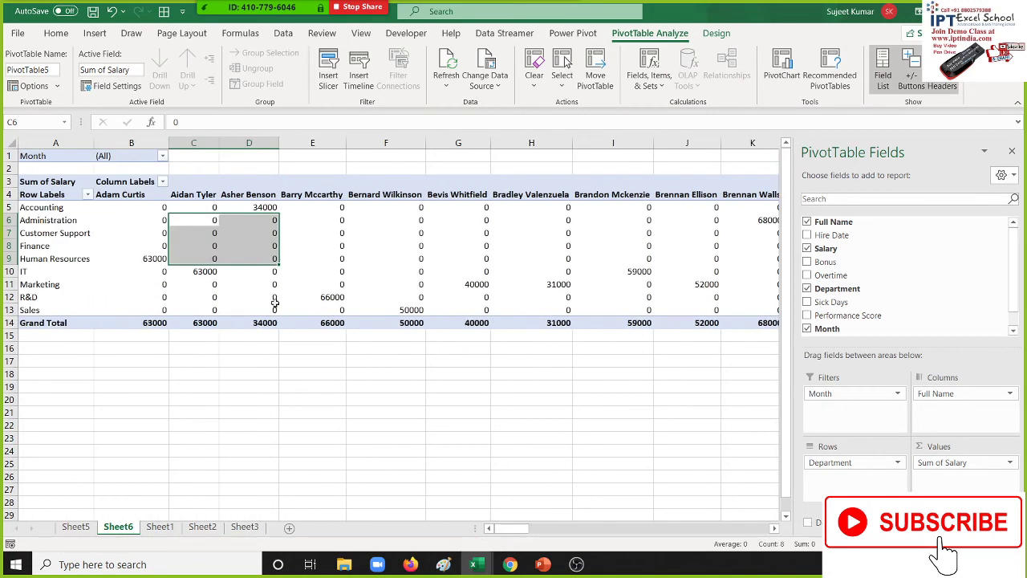
mouse_move(145, 217)
drag(955, 393, 943, 293)
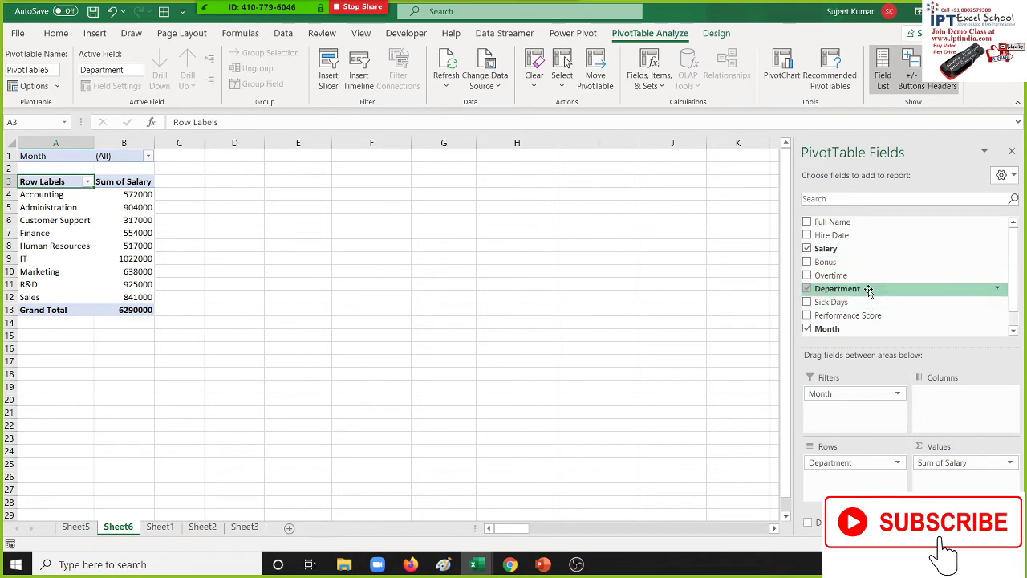
scroll(875, 303, down, 1)
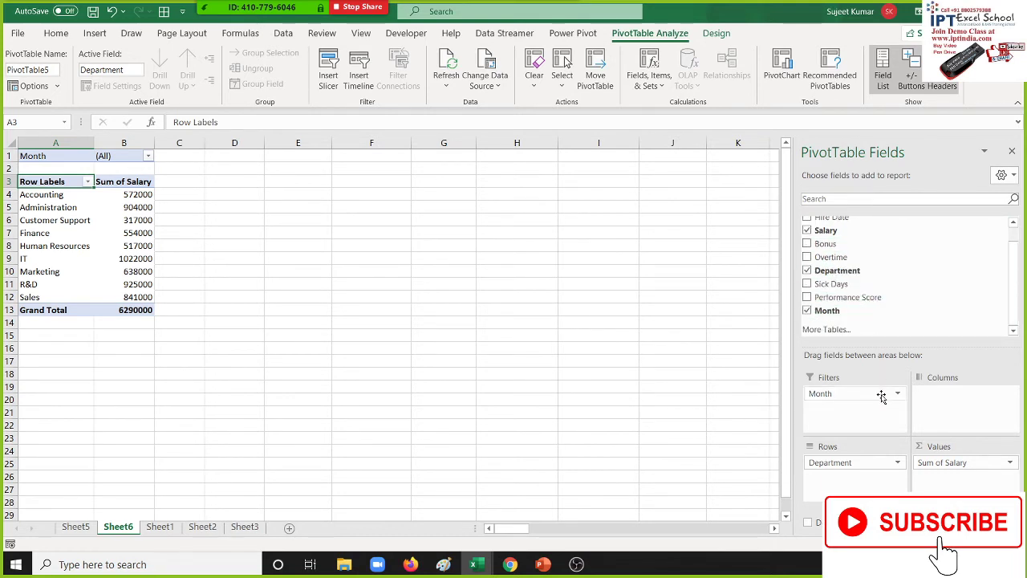
drag(912, 491, 875, 488)
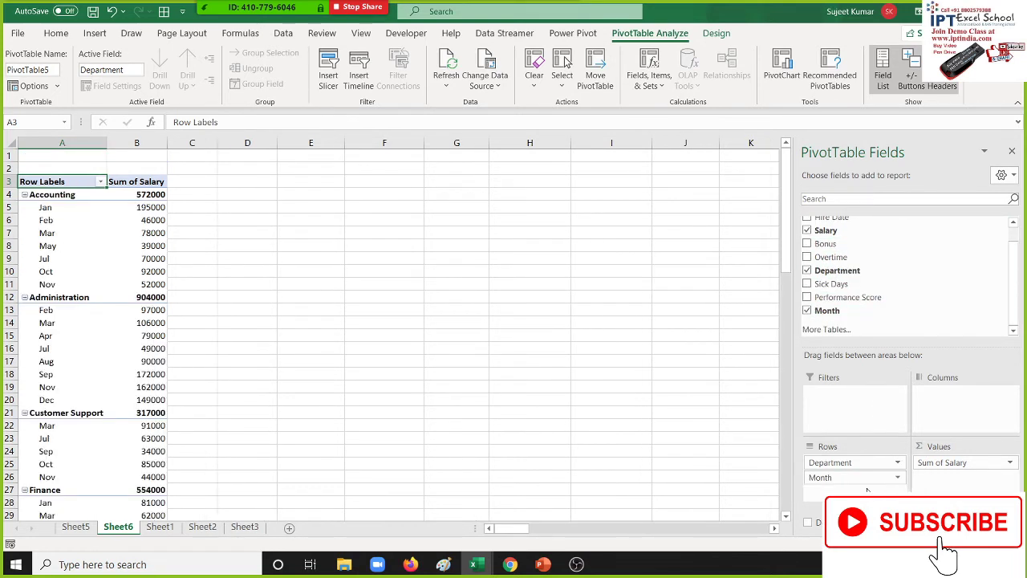
click(70, 217)
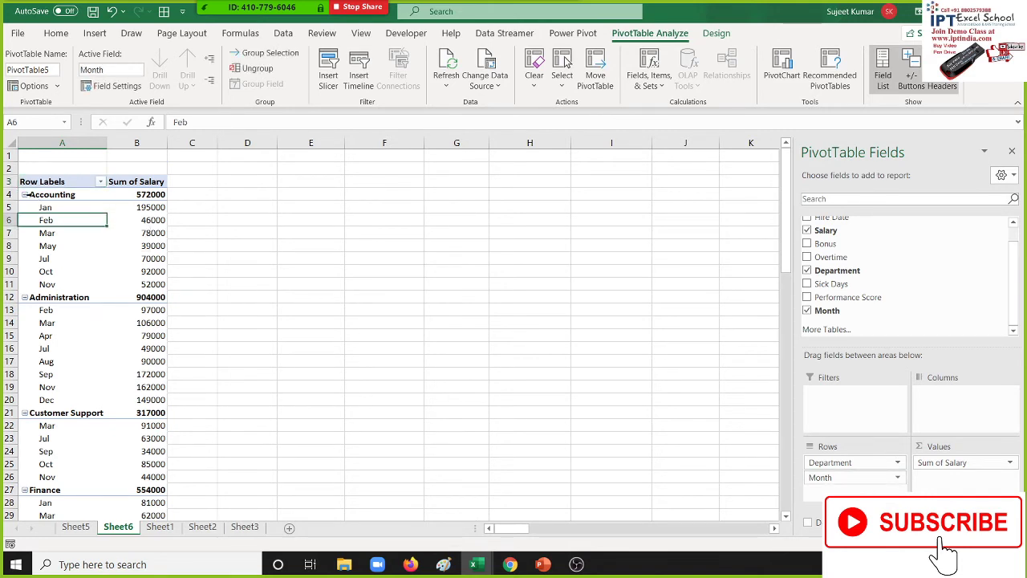
click(46, 194)
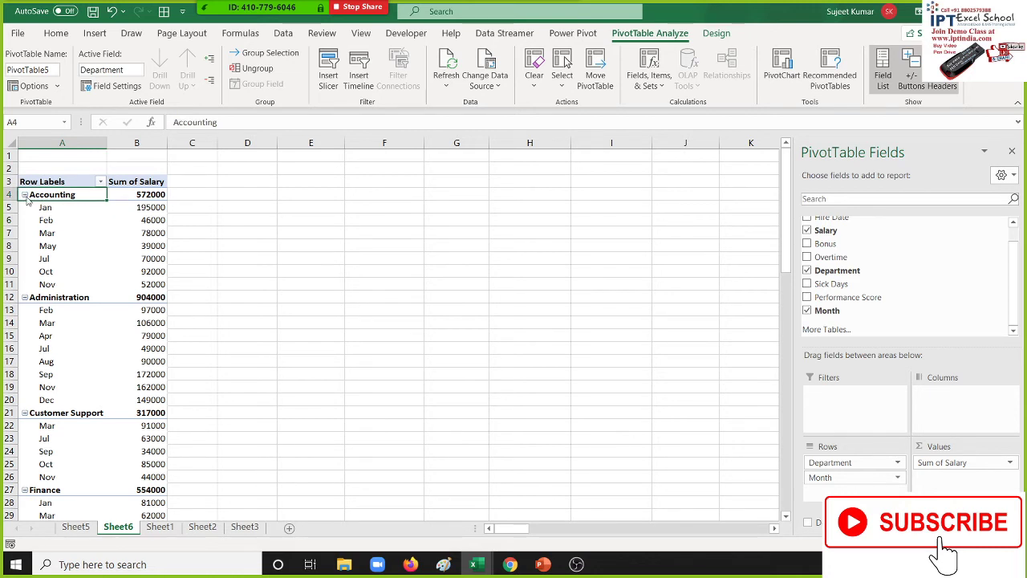
click(24, 195)
click(24, 195)
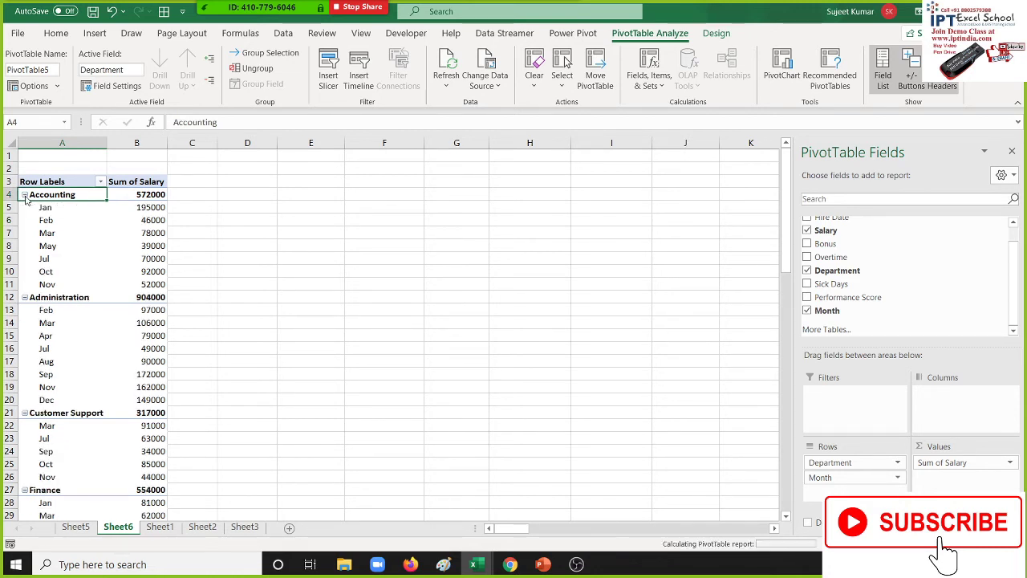
click(24, 195)
click(24, 195)
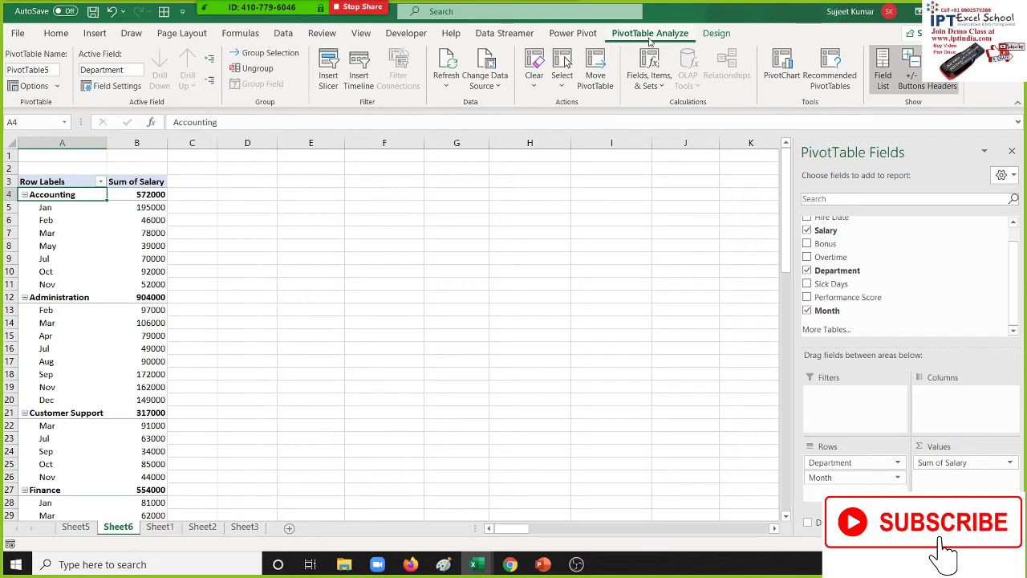
click(208, 81)
click(208, 81)
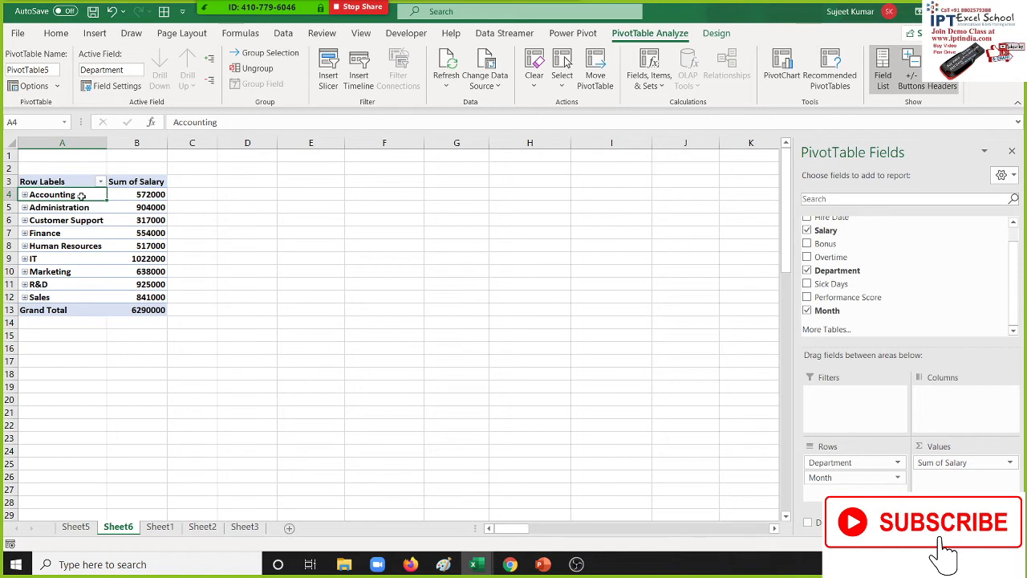
drag(81, 196, 69, 297)
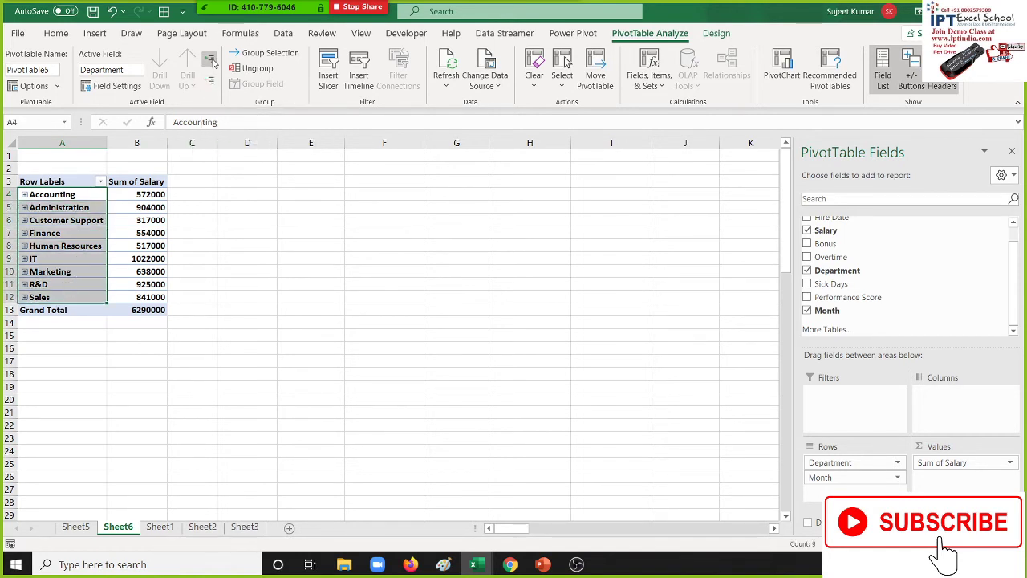
click(213, 64)
click(87, 220)
drag(86, 220, 83, 342)
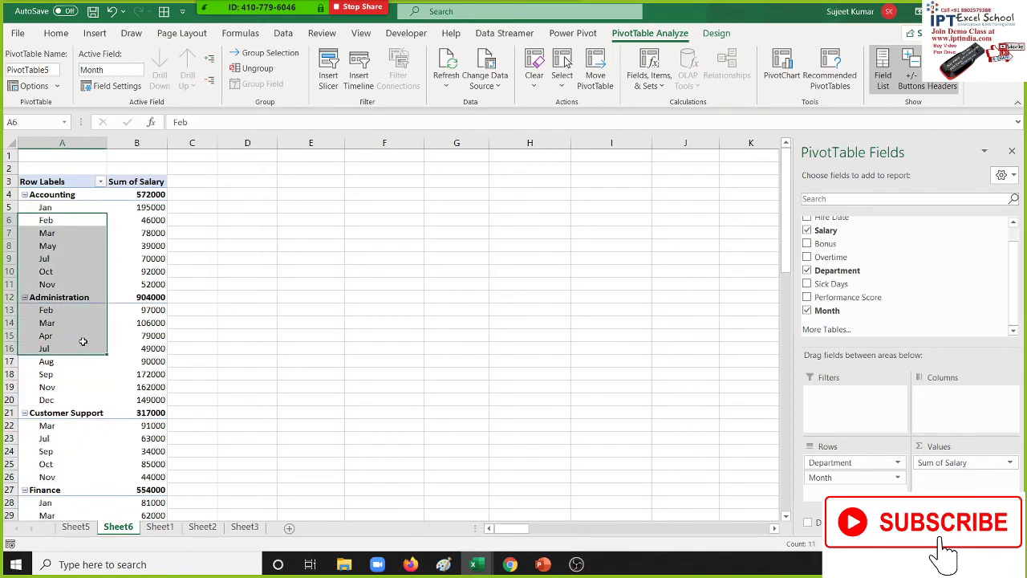
click(210, 80)
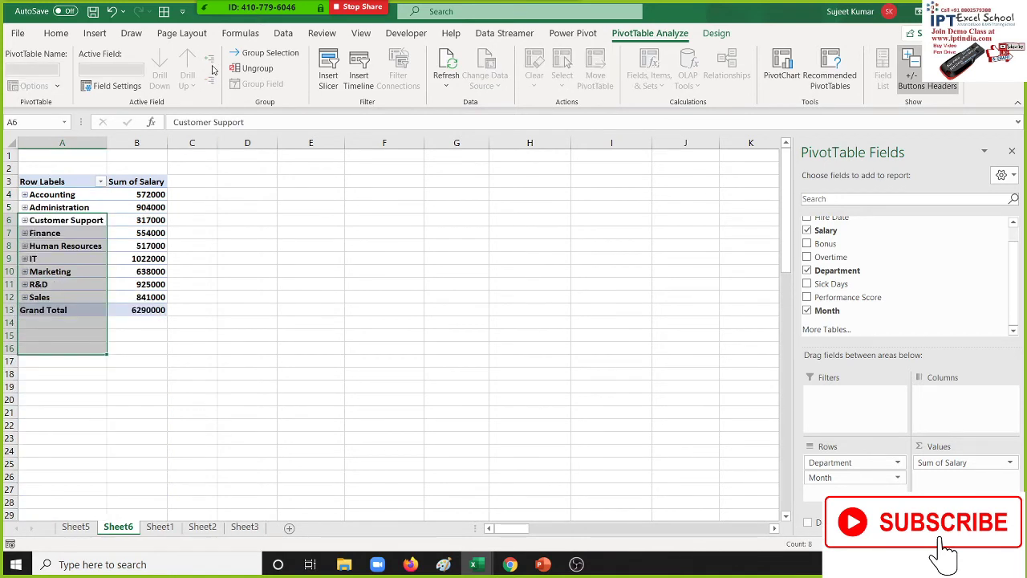
click(73, 259)
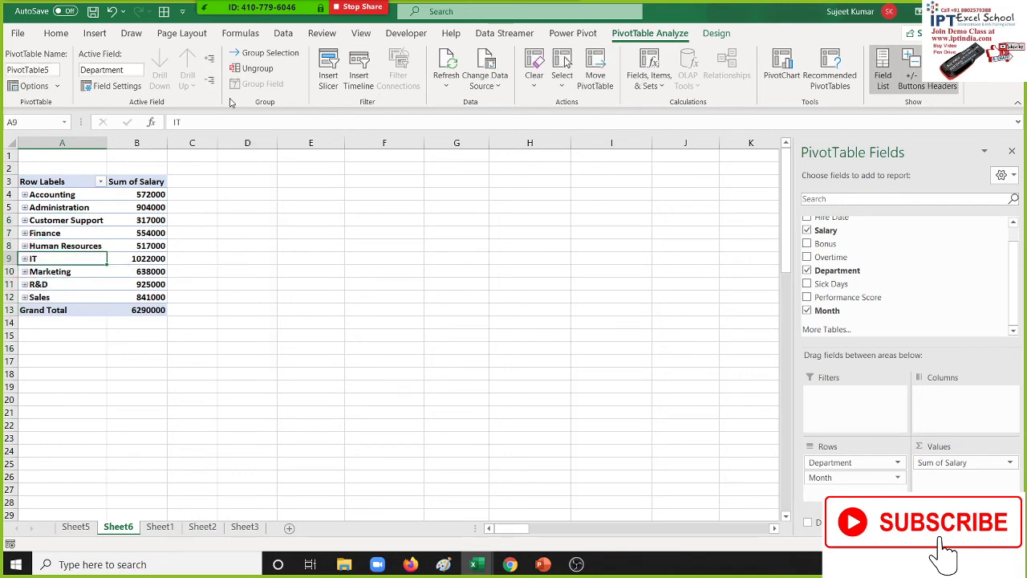
click(209, 59)
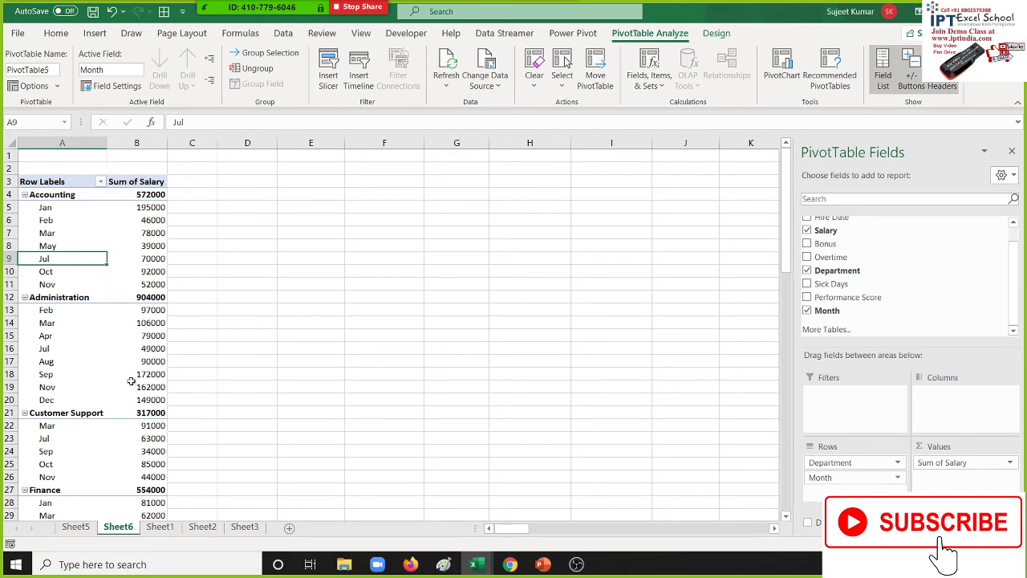
drag(101, 237, 143, 336)
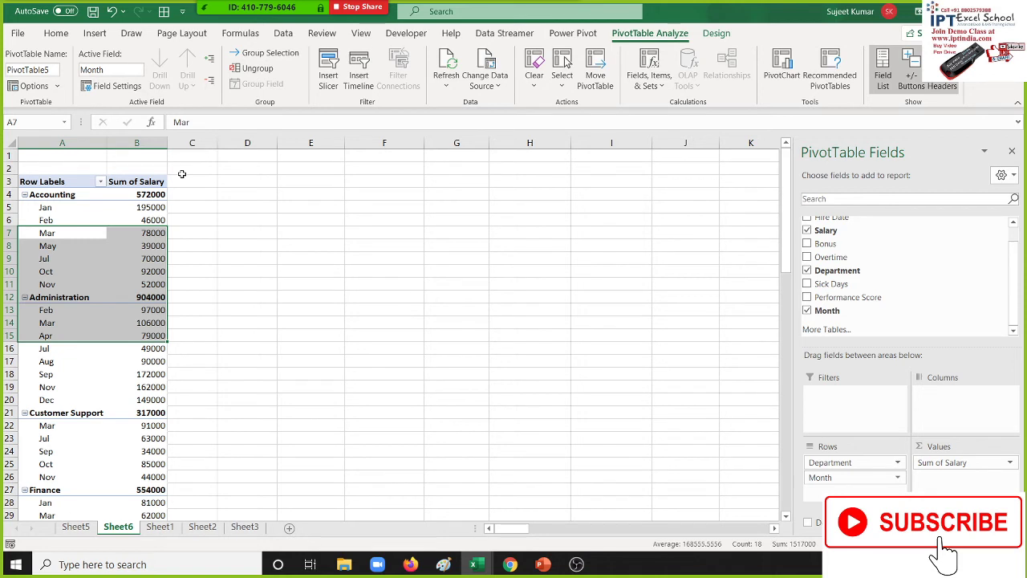
click(160, 255)
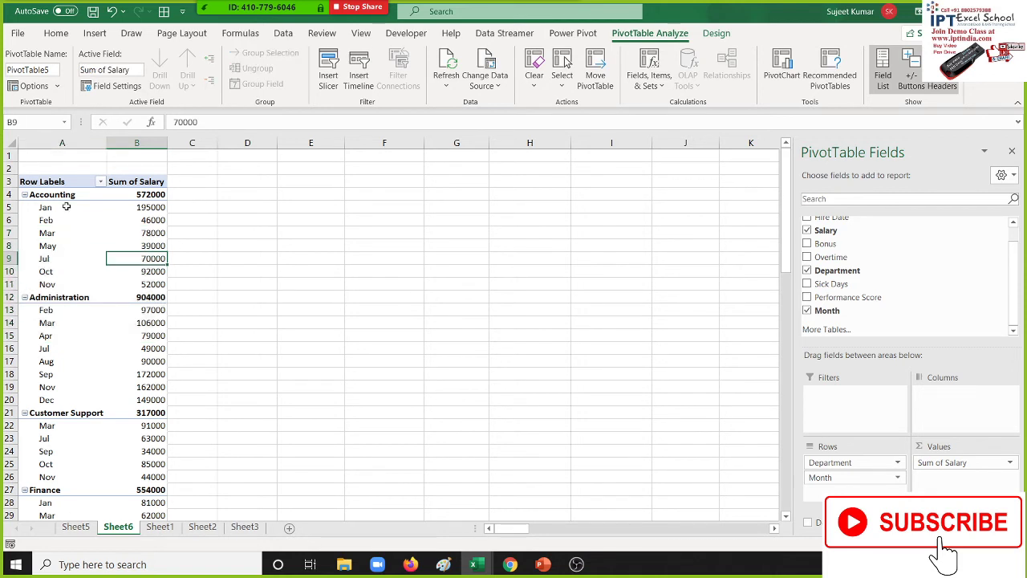
click(135, 194)
click(152, 285)
click(146, 297)
click(121, 206)
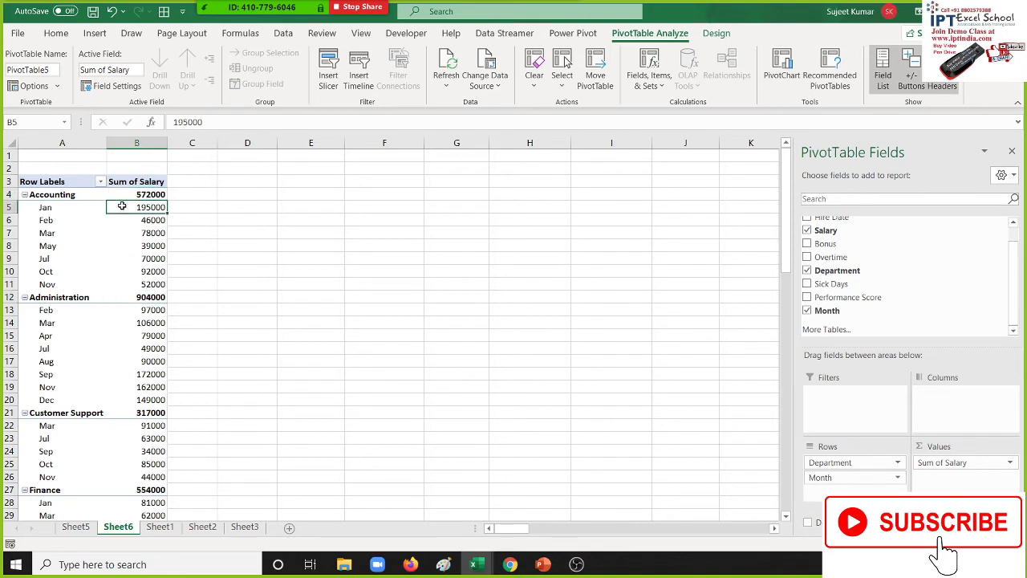
right_click(141, 199)
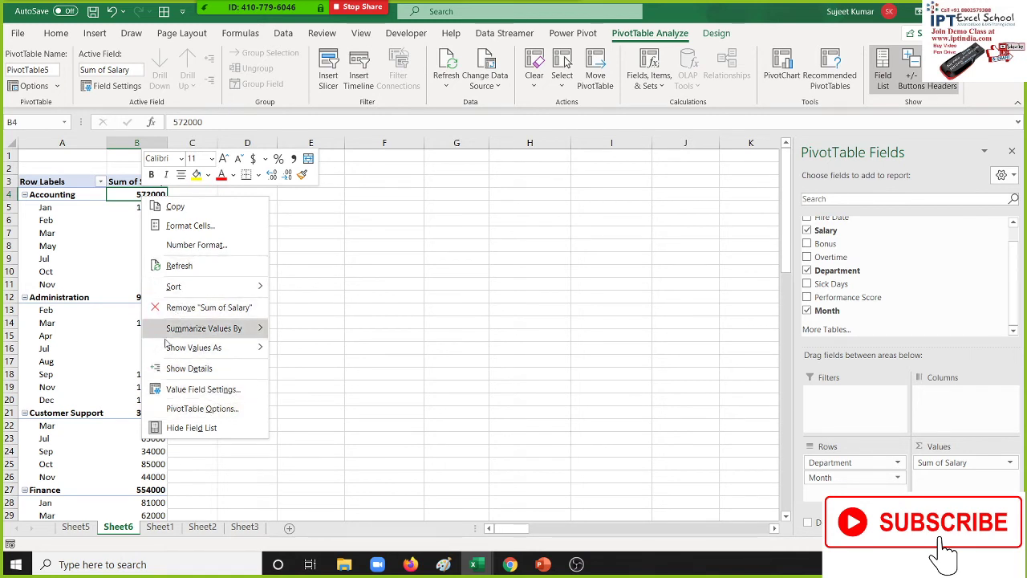
key(Escape)
click(69, 247)
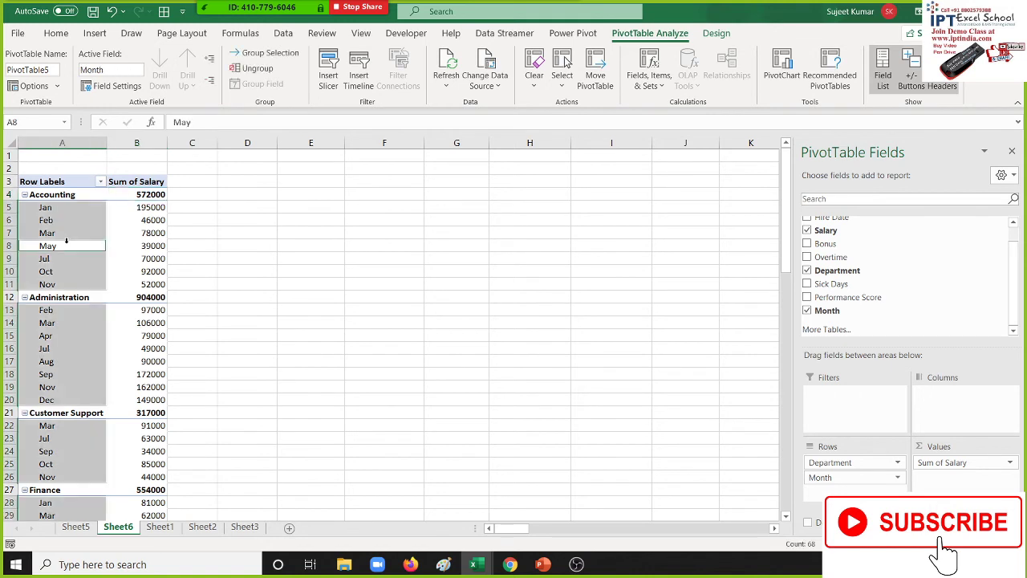
right_click(69, 246)
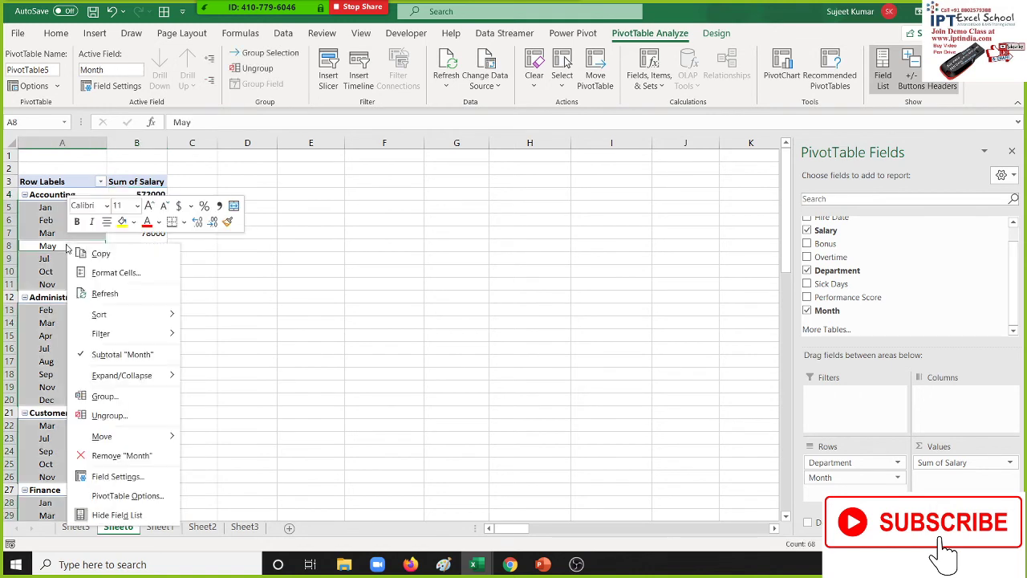
click(125, 358)
click(72, 286)
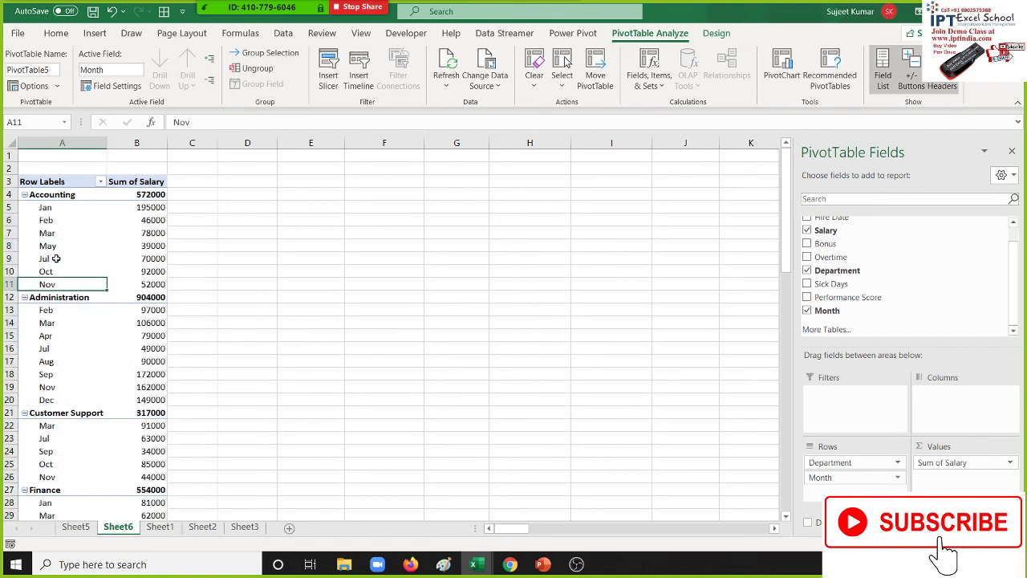
Turn off Subtotal "Department" so department rows carry no totals
right_click(62, 195)
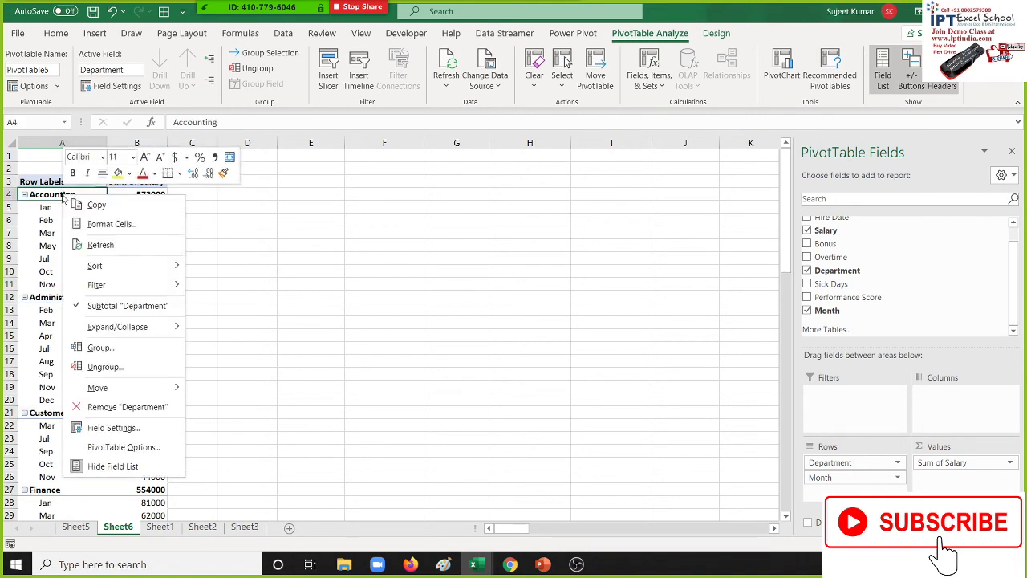
click(134, 310)
drag(145, 196, 141, 403)
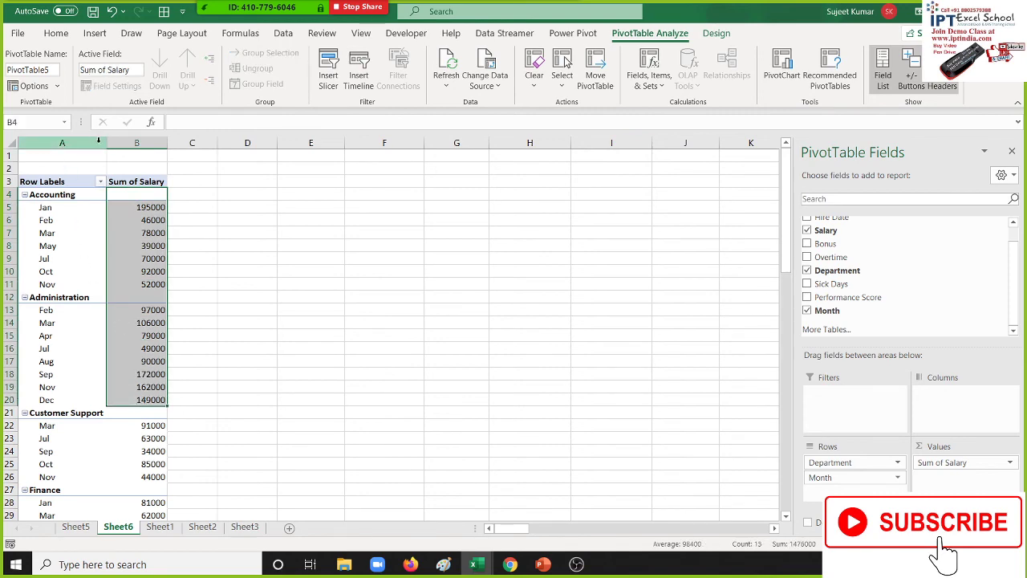
Copy columns A and B of the pivot table and pick F1 as the paste destination
drag(89, 142, 137, 142)
key(ctrl+c)
click(383, 155)
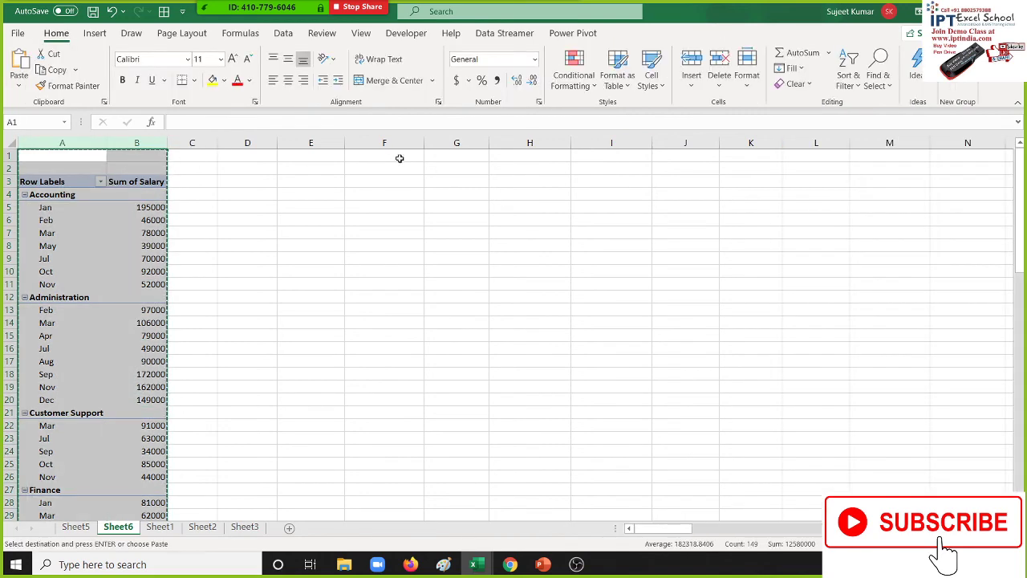
click(20, 83)
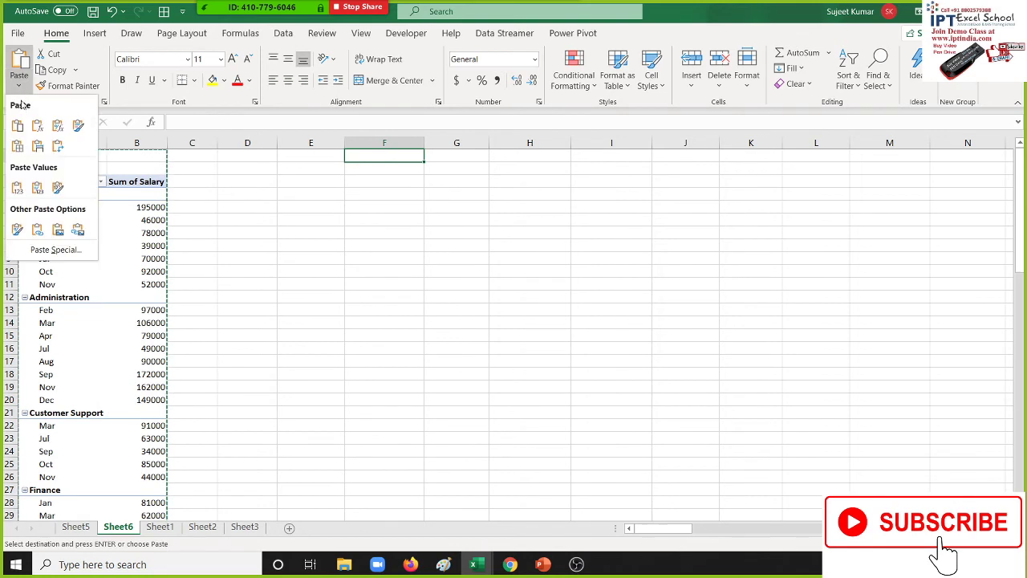
click(18, 189)
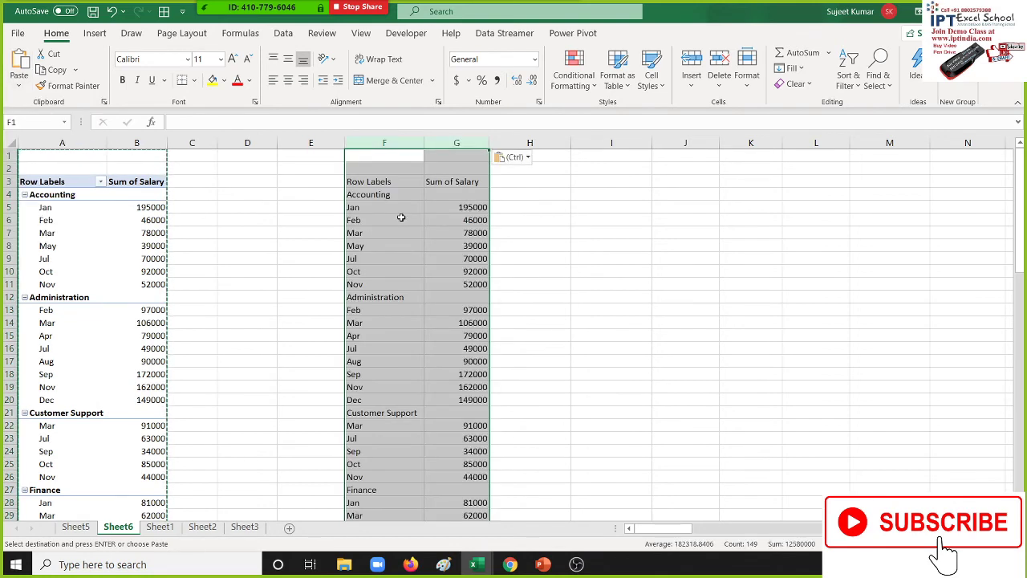
click(433, 207)
drag(374, 195, 461, 285)
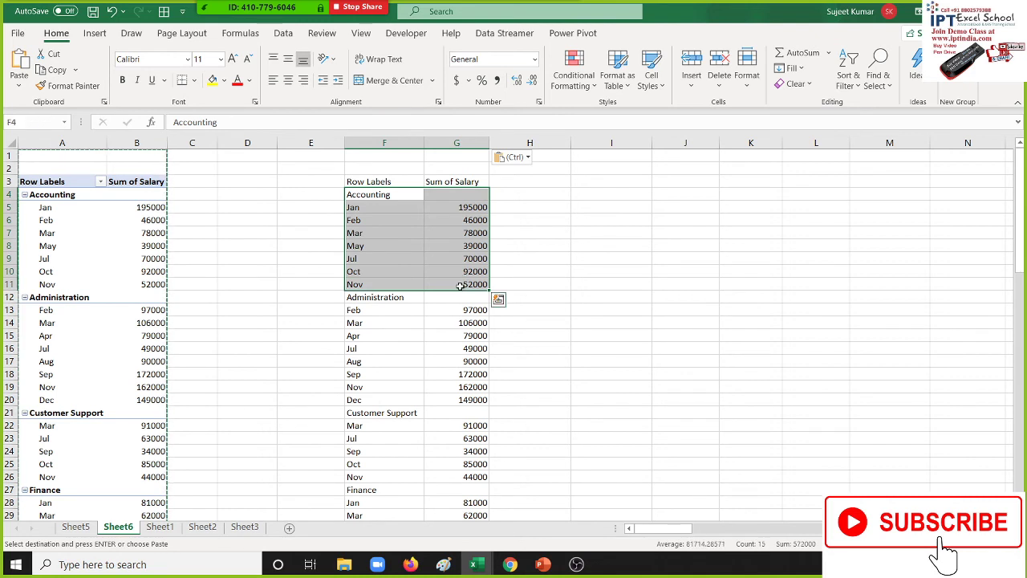
drag(394, 298, 466, 401)
drag(384, 412, 464, 477)
scroll(462, 474, down, 5)
scroll(464, 471, up, 5)
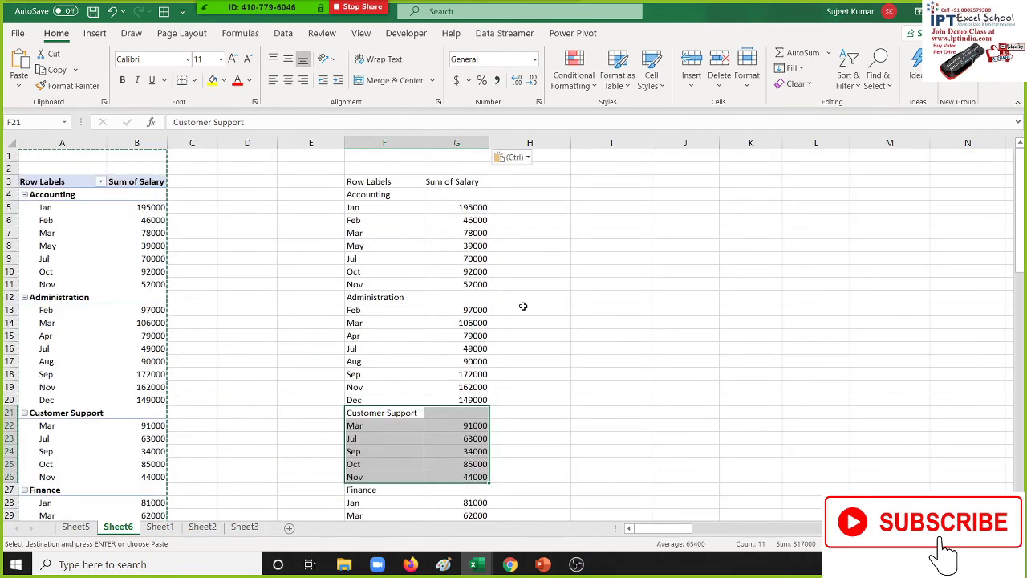
click(560, 143)
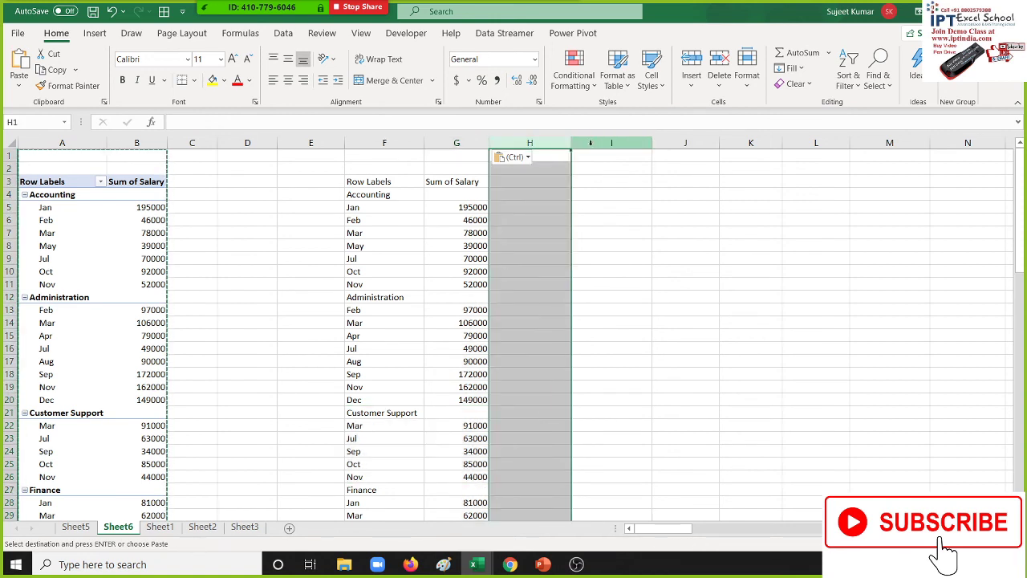
click(591, 142)
click(683, 142)
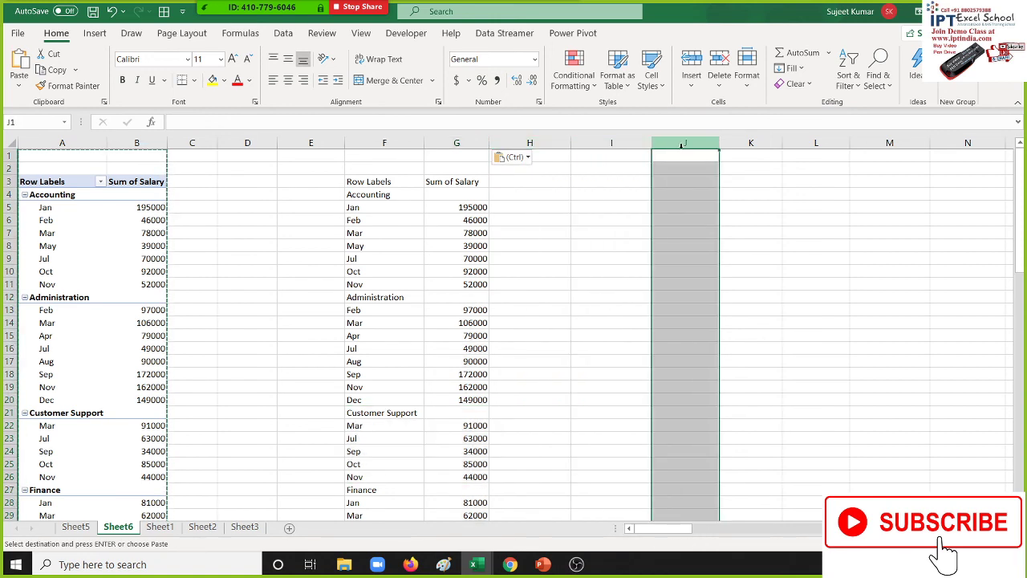
drag(369, 142, 454, 142)
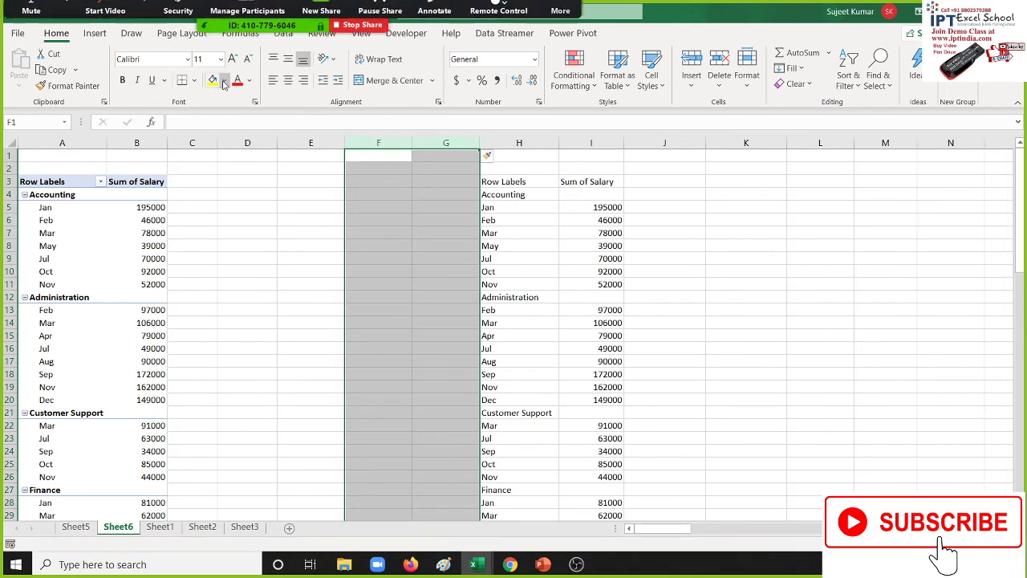
key(ctrl+z)
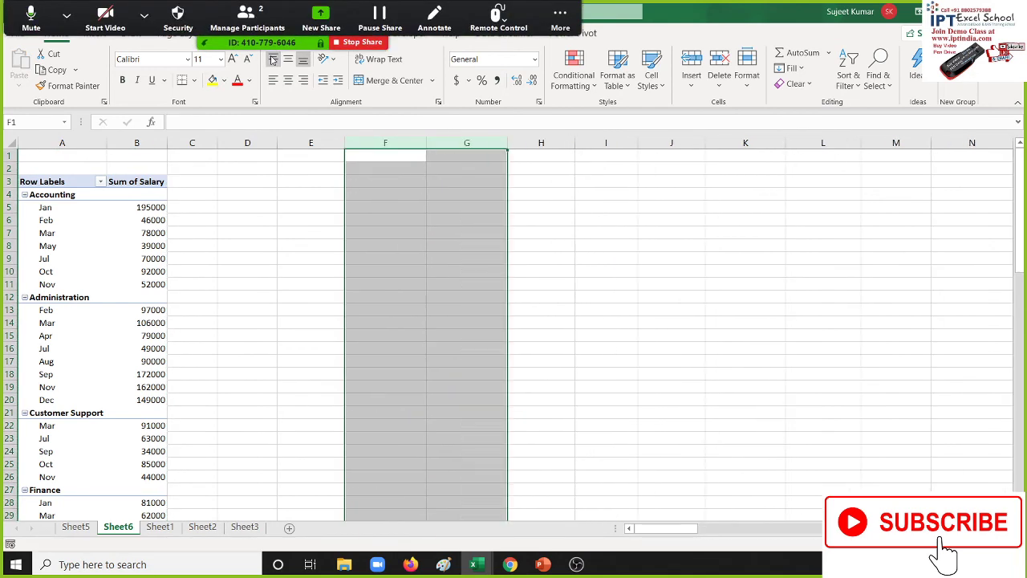
click(66, 251)
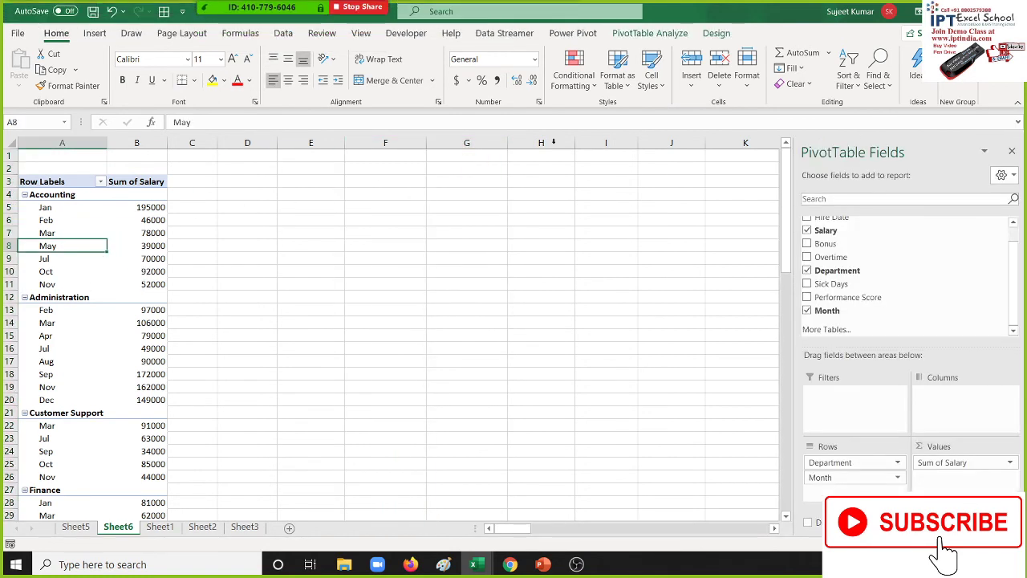
Enable Classic PivotTable layout on the Display page of PivotTable Options
right_click(103, 250)
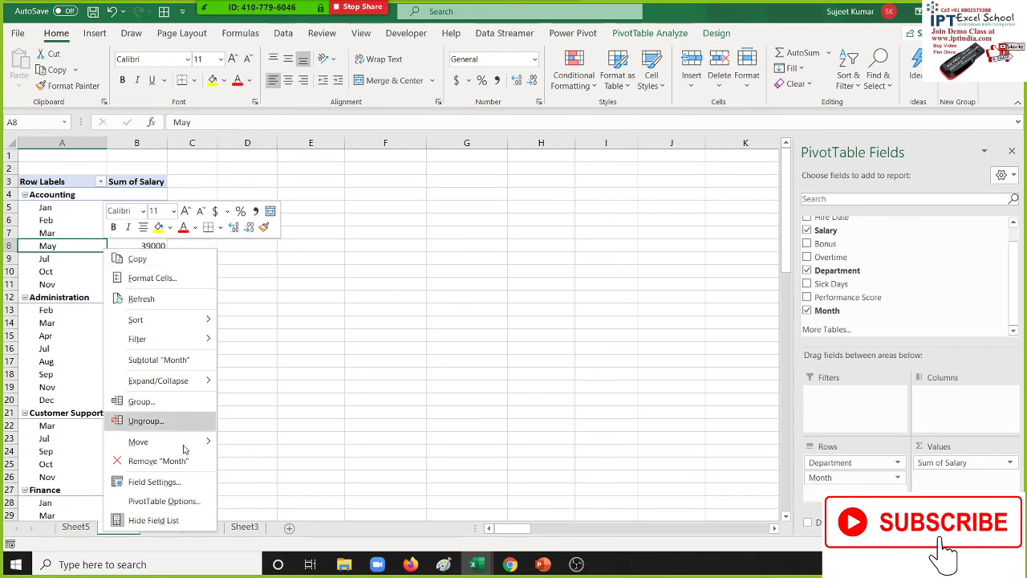
click(170, 501)
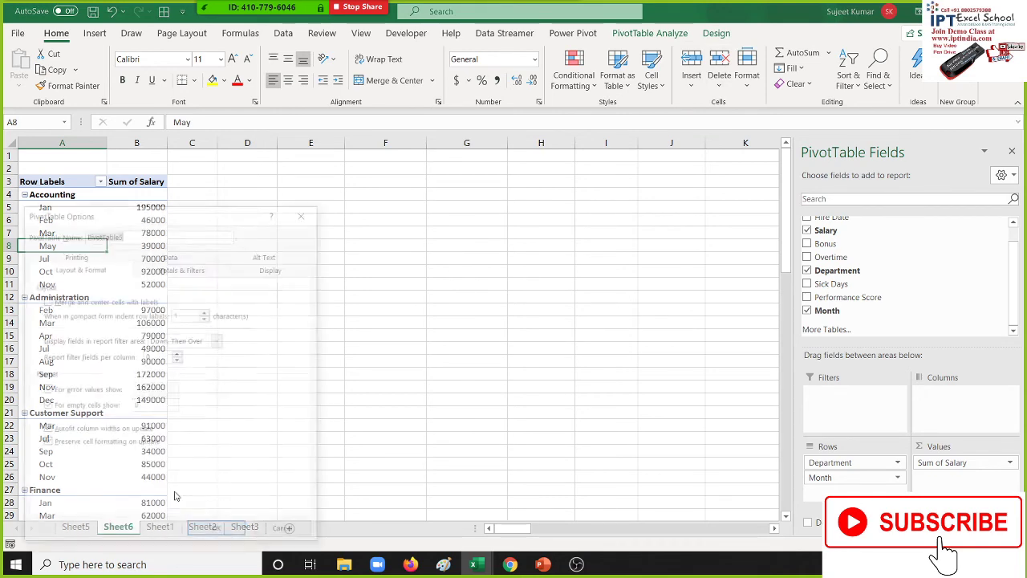
click(272, 268)
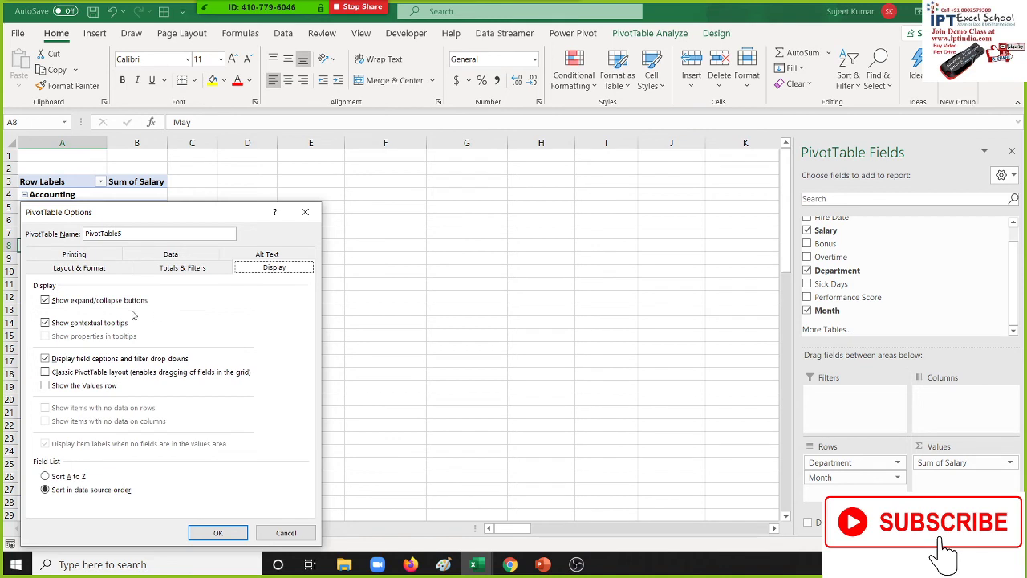
click(46, 372)
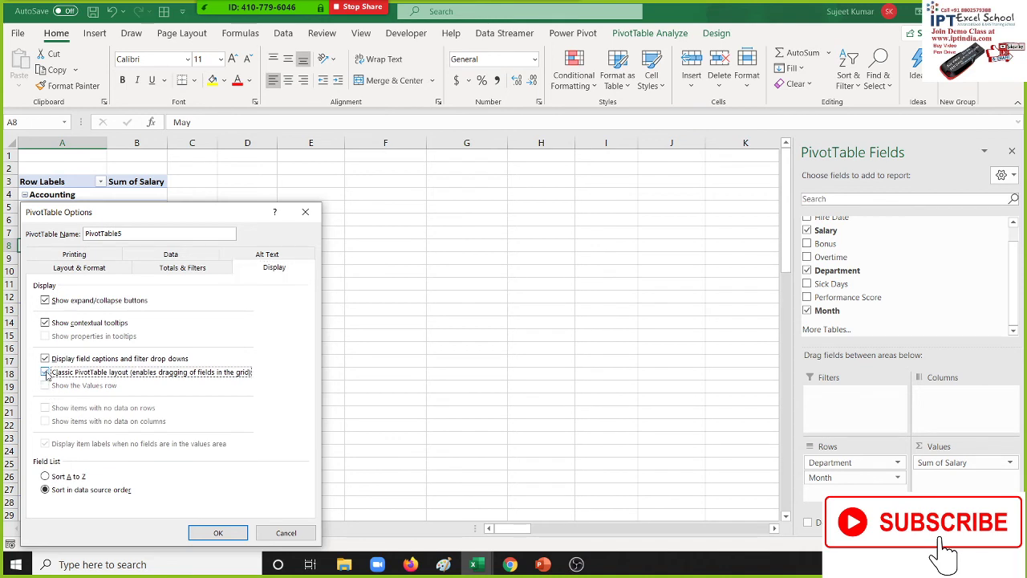
click(228, 536)
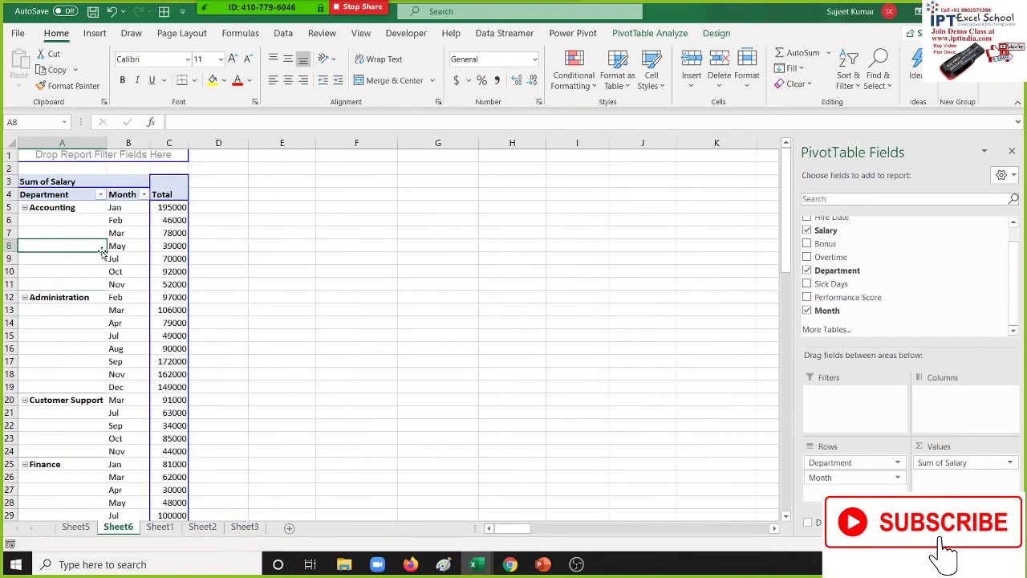
Set the pivot table's Report Layout to Show in Tabular Form
drag(102, 252, 129, 252)
click(715, 33)
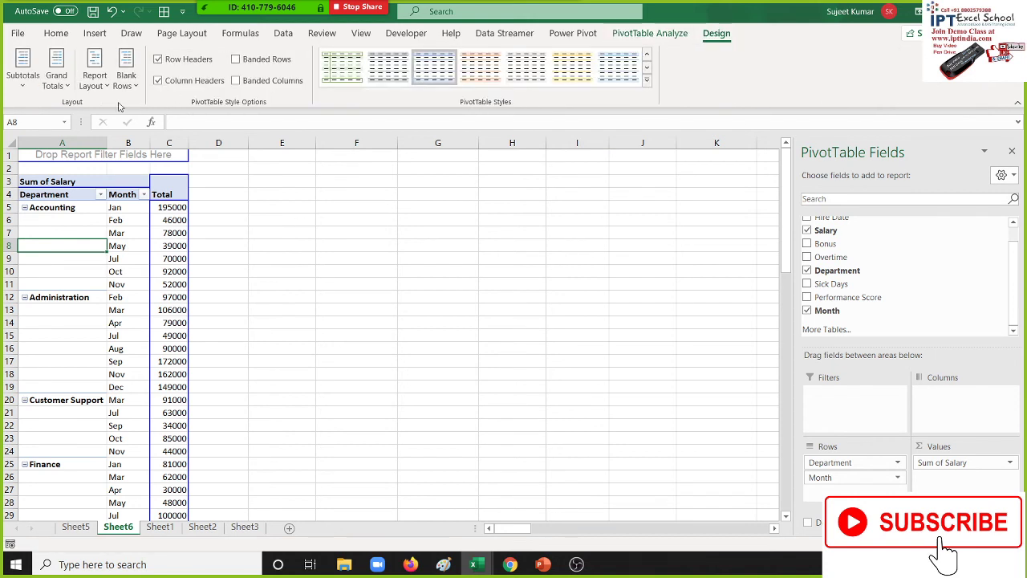
click(94, 76)
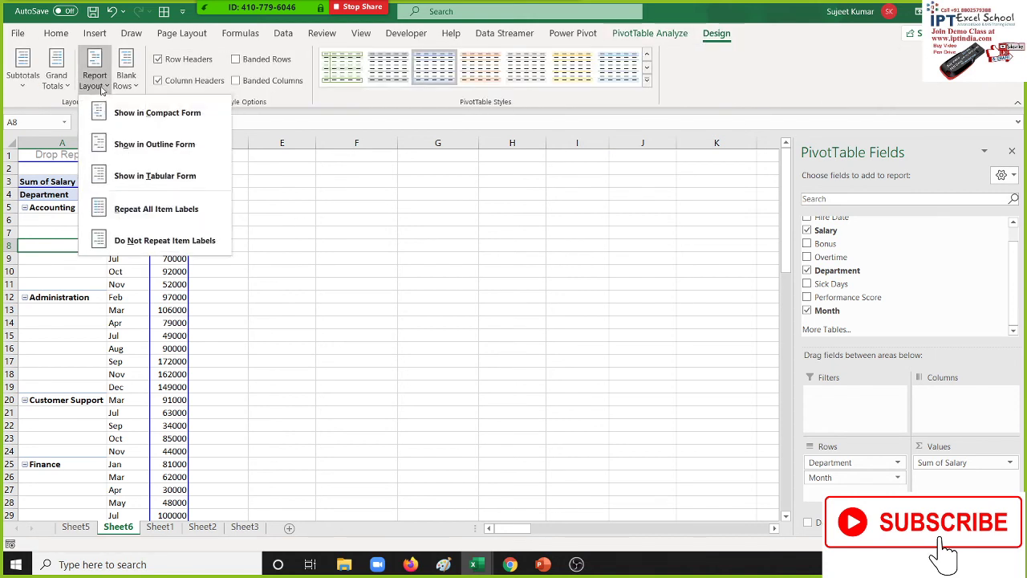
click(135, 179)
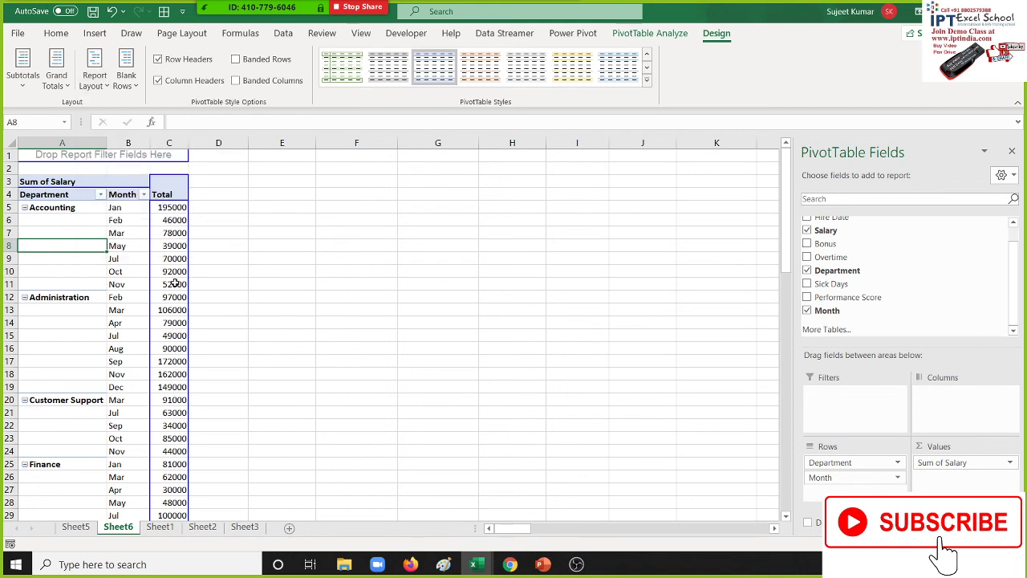
Copy columns A through C holding the tabular pivot table
drag(174, 283, 175, 426)
scroll(175, 426, down, 5)
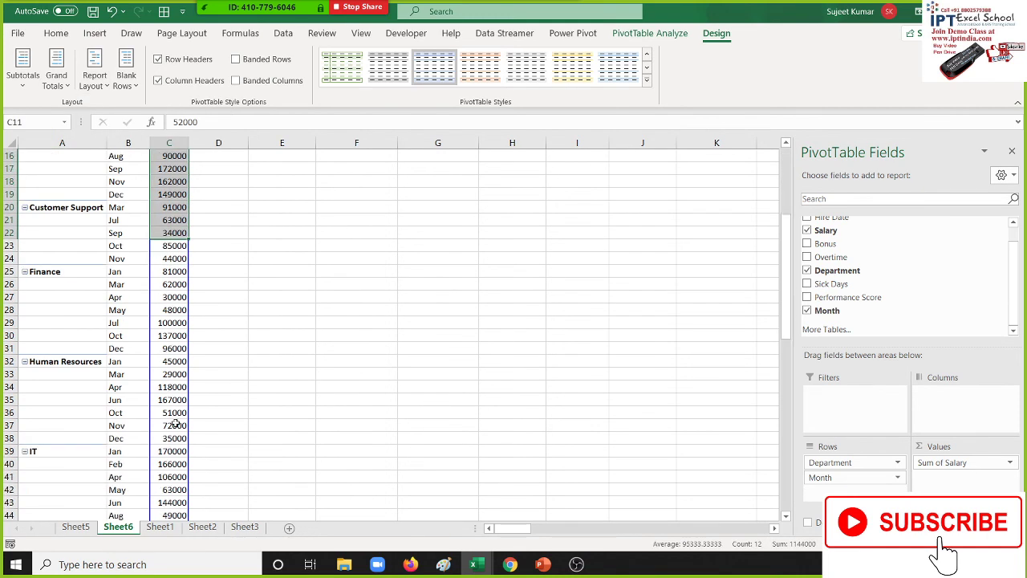
scroll(175, 425, up, 5)
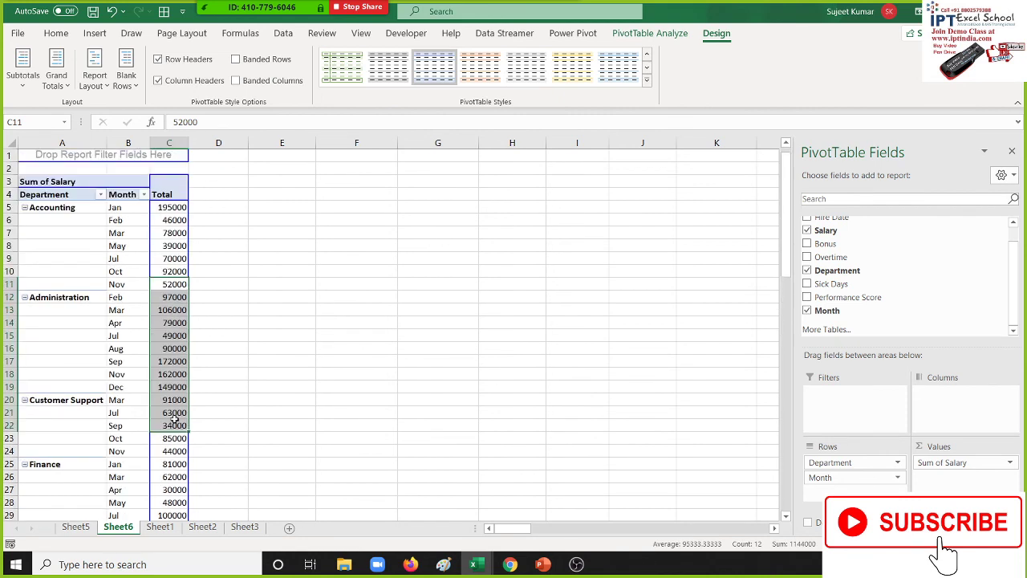
click(99, 320)
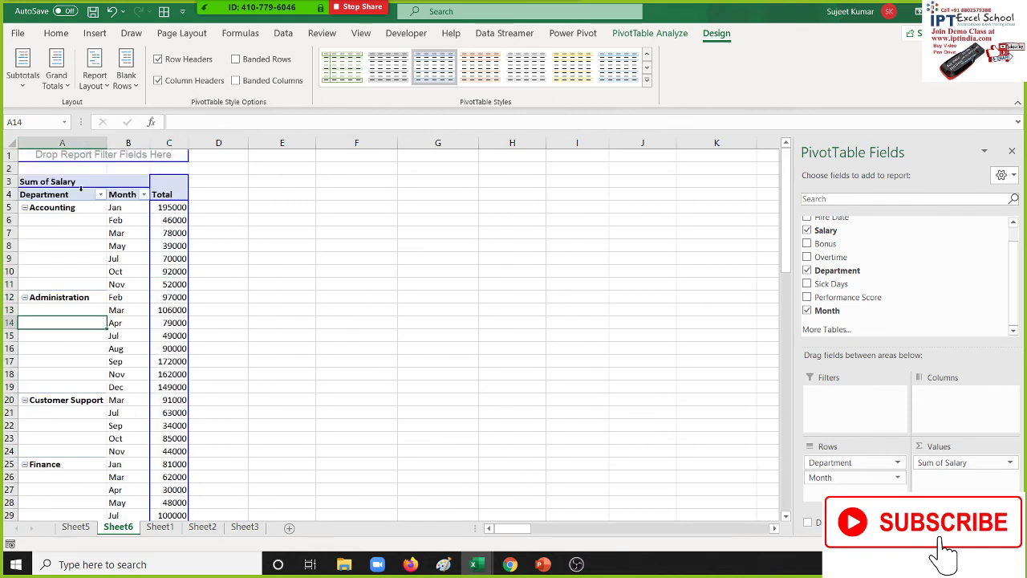
drag(76, 143, 168, 143)
key(ctrl+c)
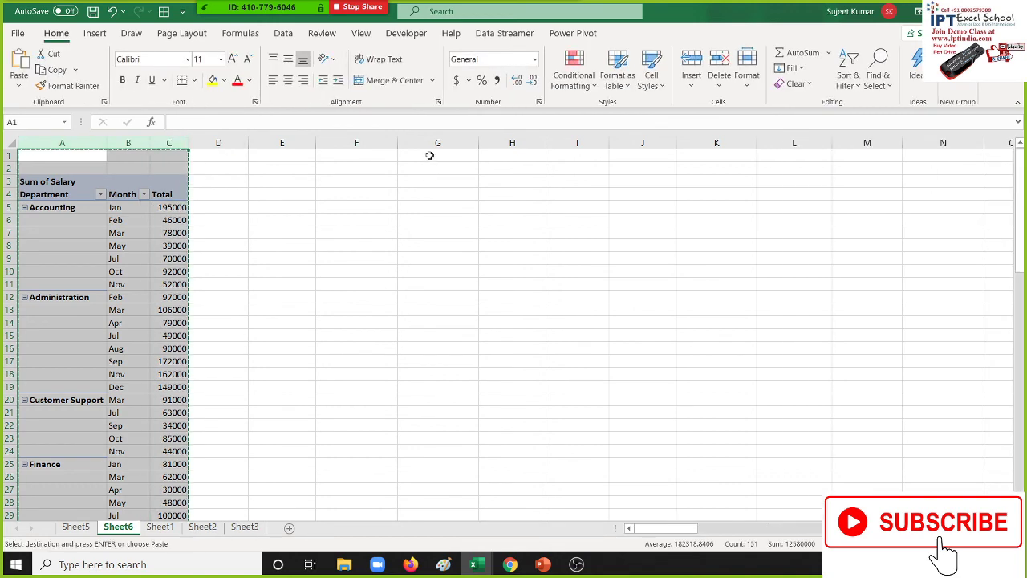
click(430, 155)
click(18, 78)
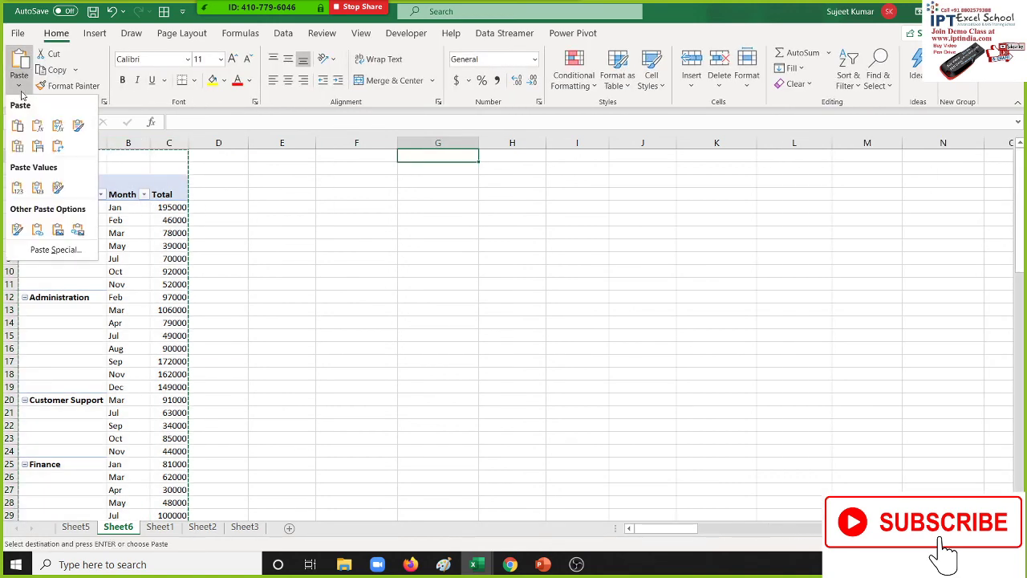
click(17, 190)
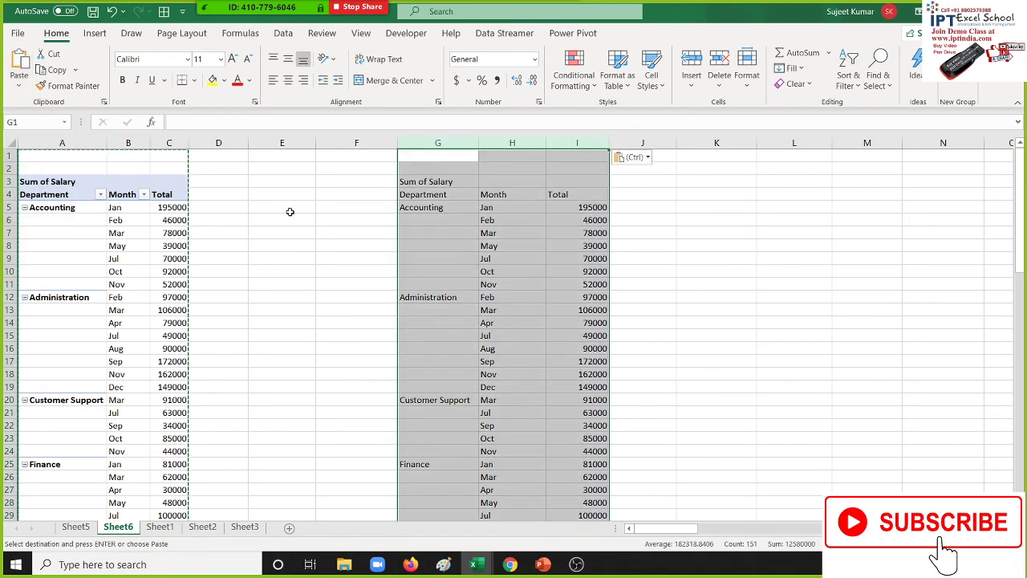
click(277, 208)
drag(440, 206, 451, 286)
key(ctrl+d)
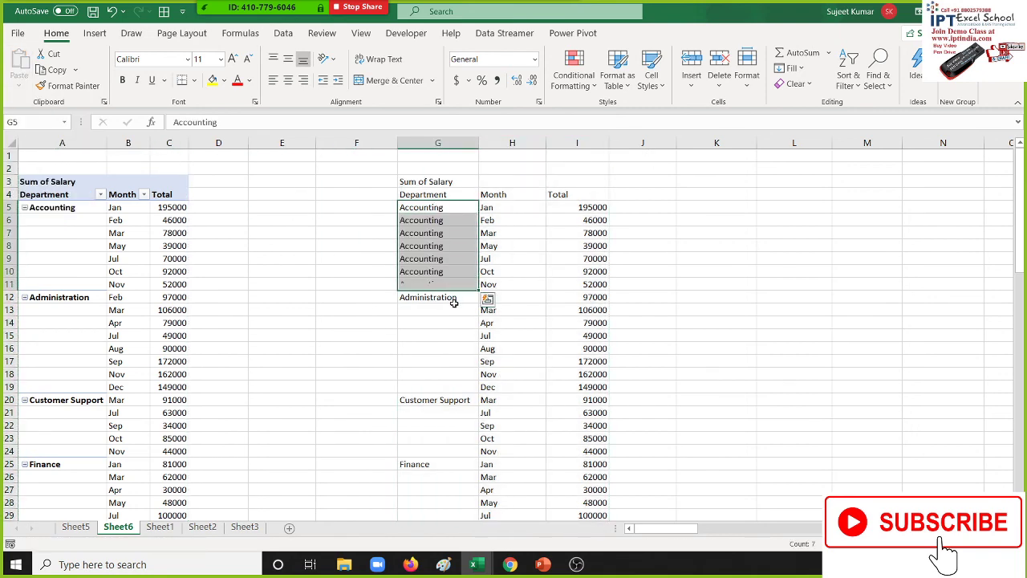
click(450, 311)
drag(449, 322, 450, 360)
drag(442, 296, 434, 384)
key(ctrl+d)
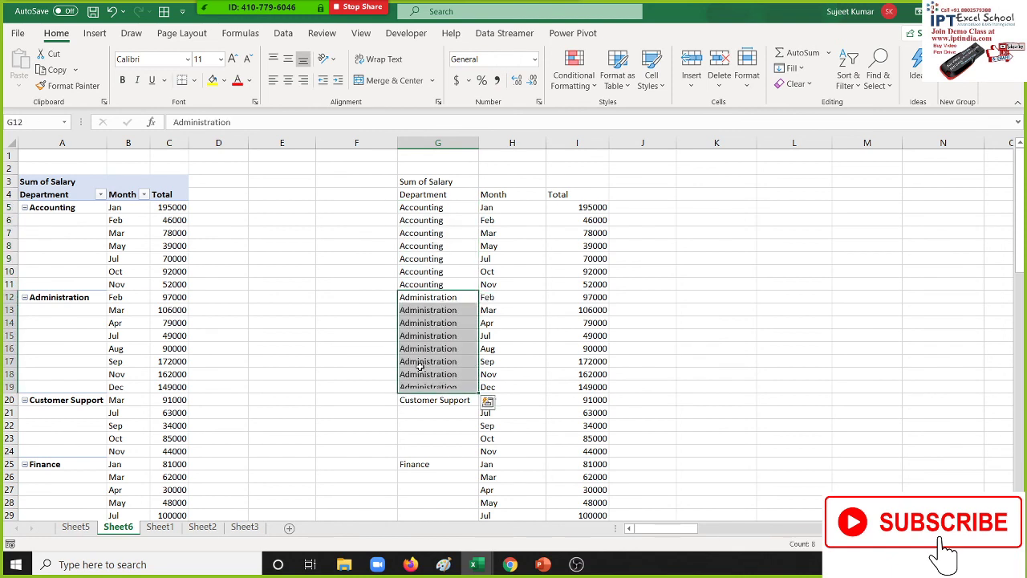
click(433, 142)
drag(433, 142, 566, 143)
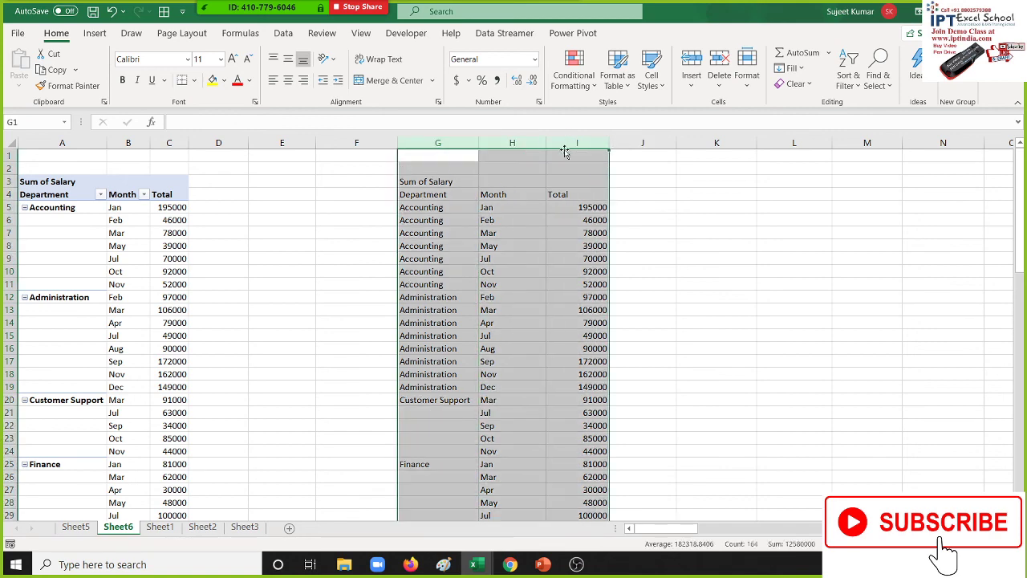
key(ctrl+minus)
click(115, 232)
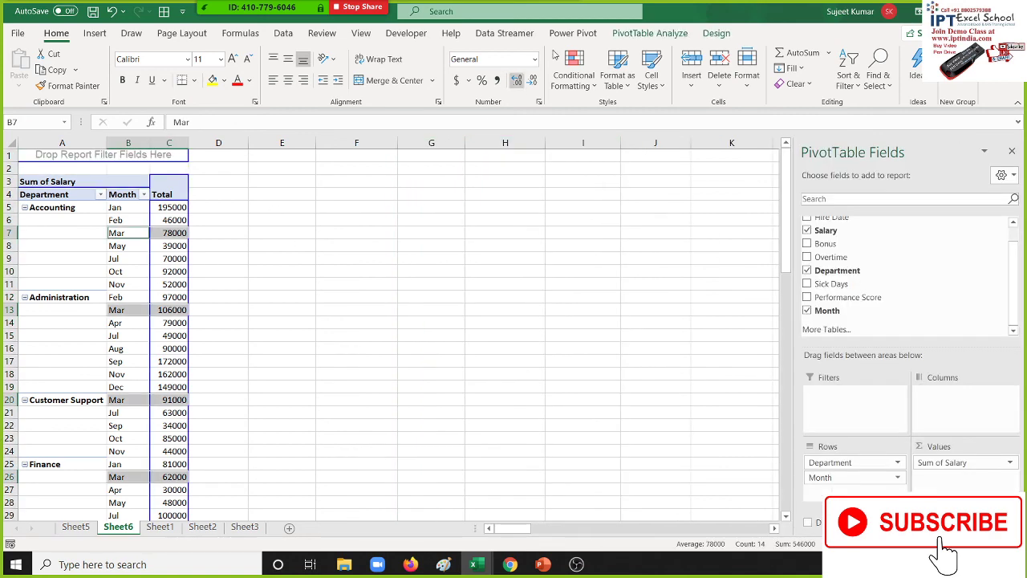
Apply Repeat All Item Labels so every month row shows its department, e.g. Administration beside Jul
click(717, 32)
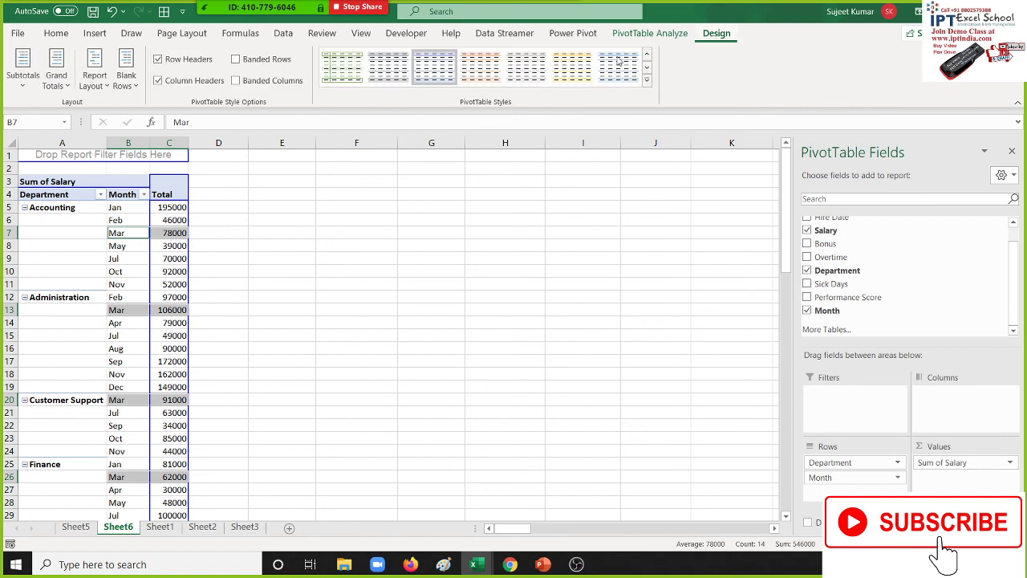
click(98, 86)
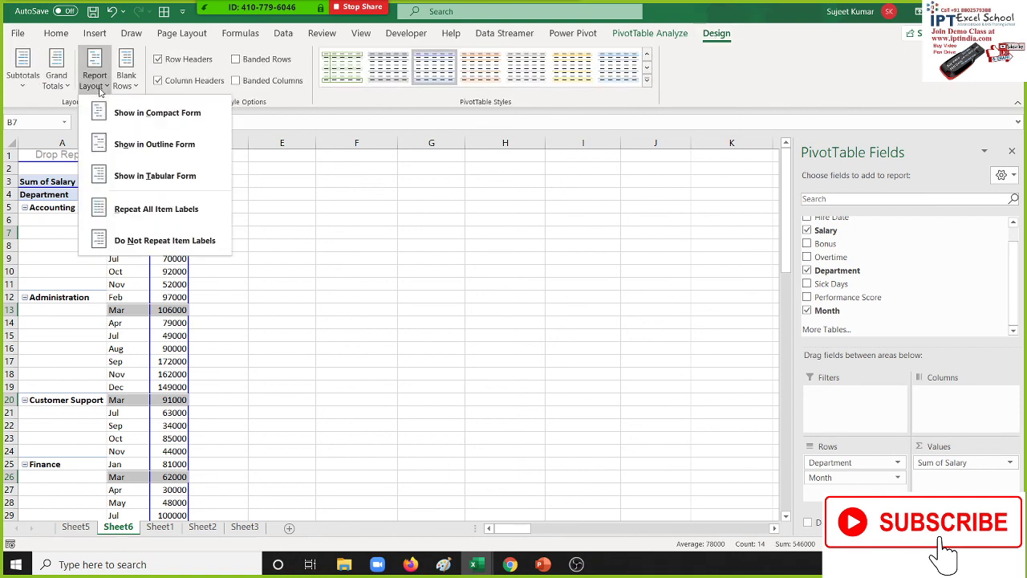
click(135, 210)
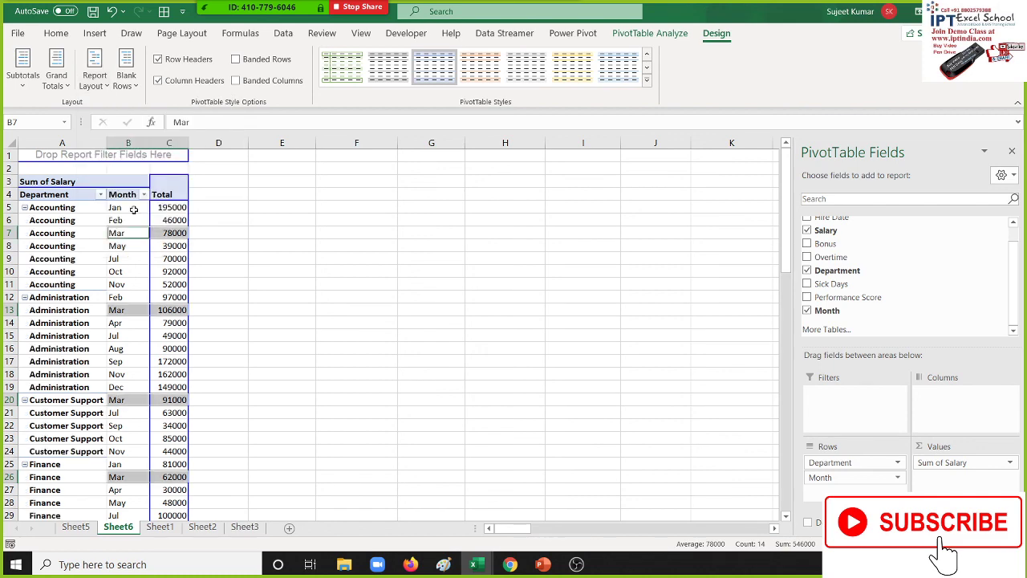
click(144, 337)
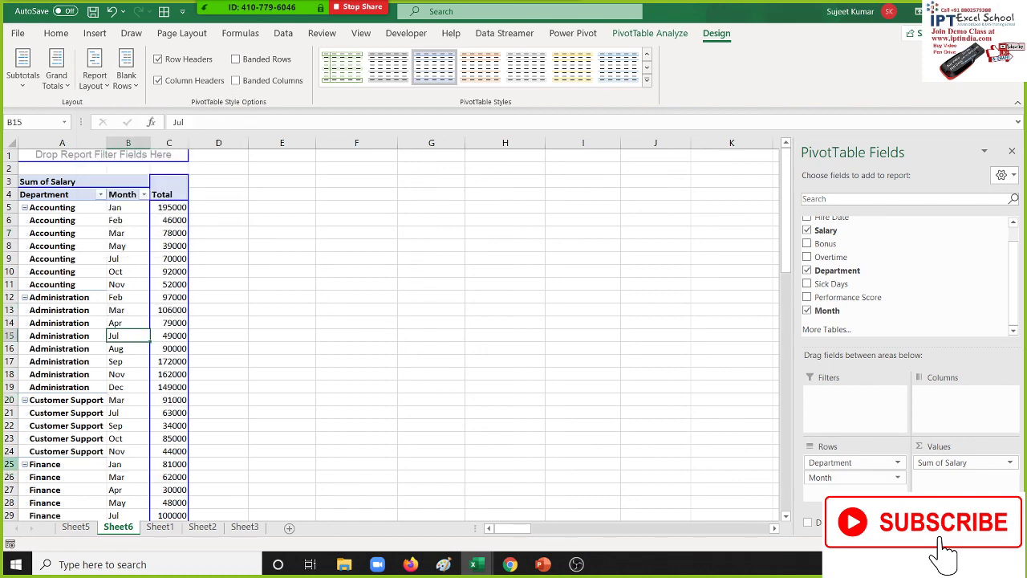
scroll(63, 396, down, 5)
scroll(63, 396, up, 5)
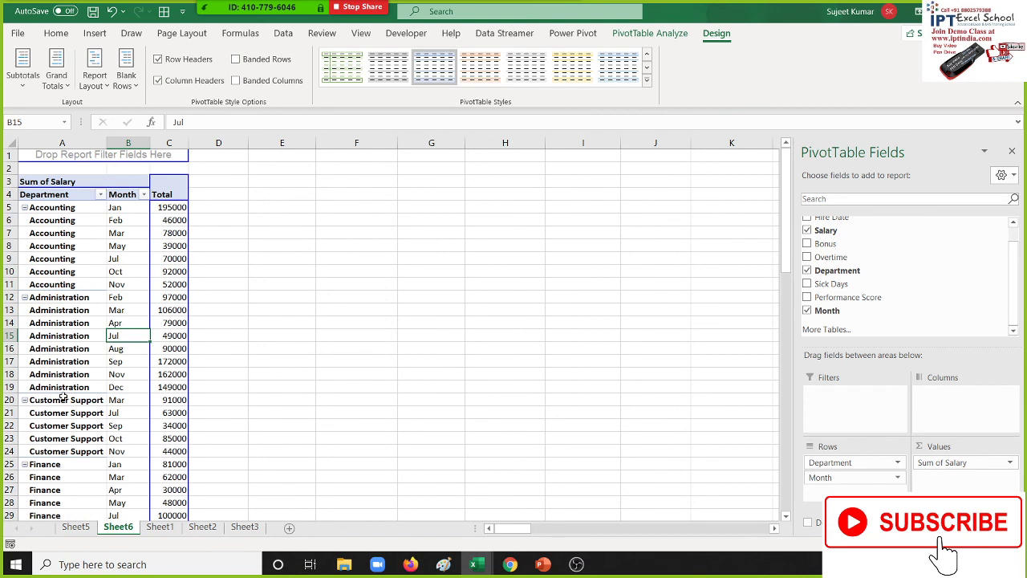